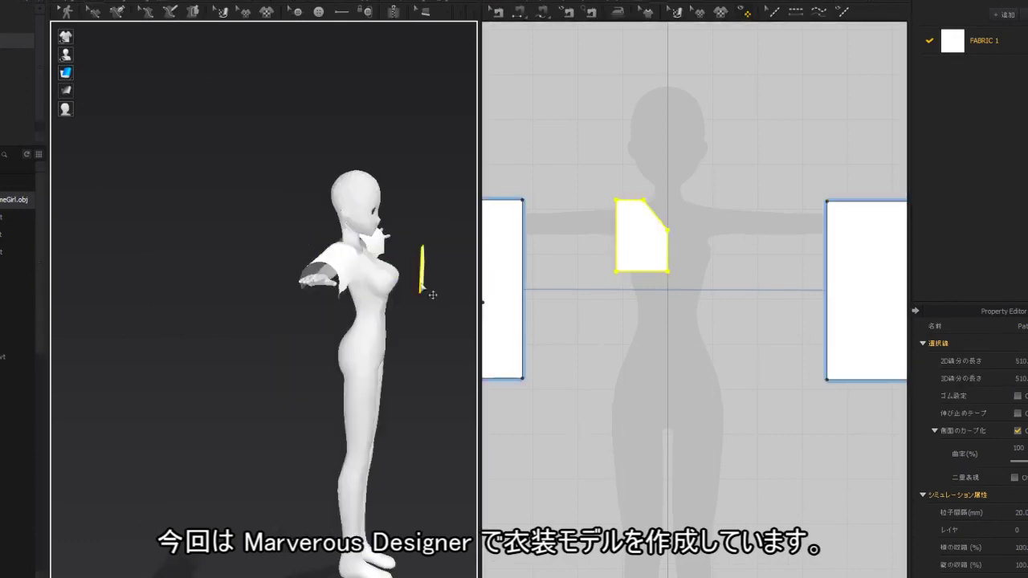
right_click(678, 204)
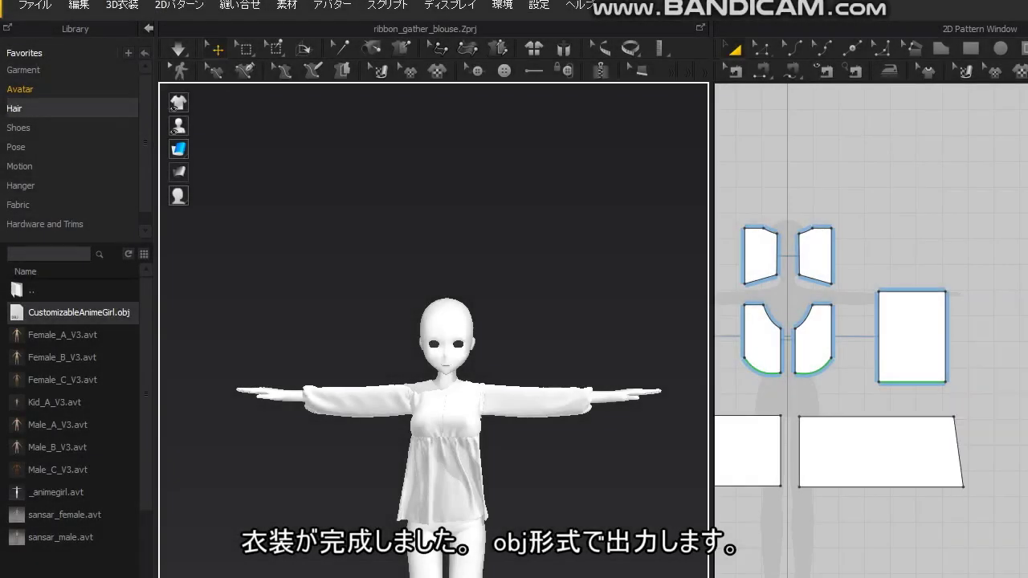
- Export the finished ribbon gather blouse garment in OBJ format
click(45, 8)
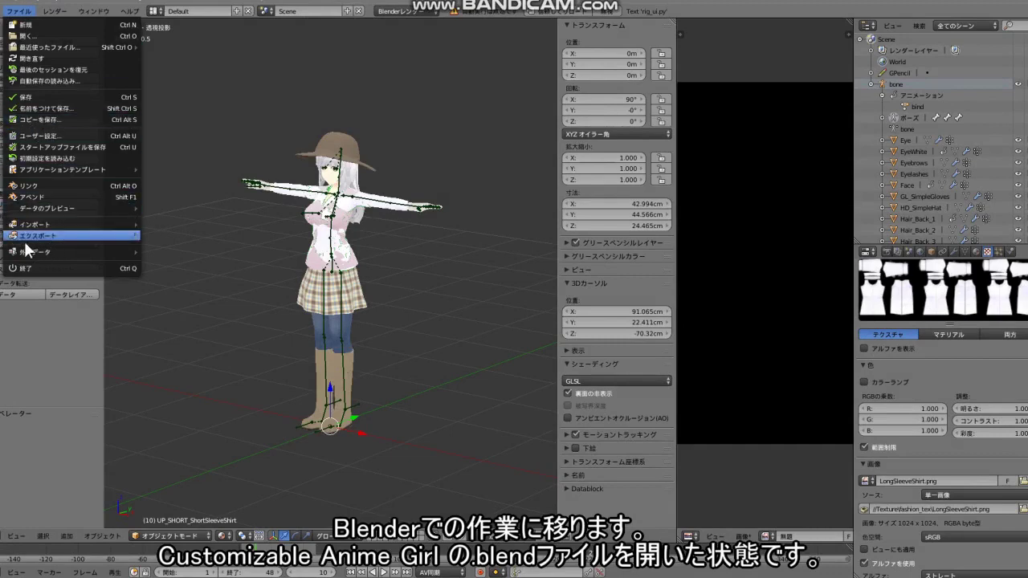
- In Blender's user preferences, look up "fbx" among the add-ons and check whether the FBX format import-export add-on is enabled
click(44, 137)
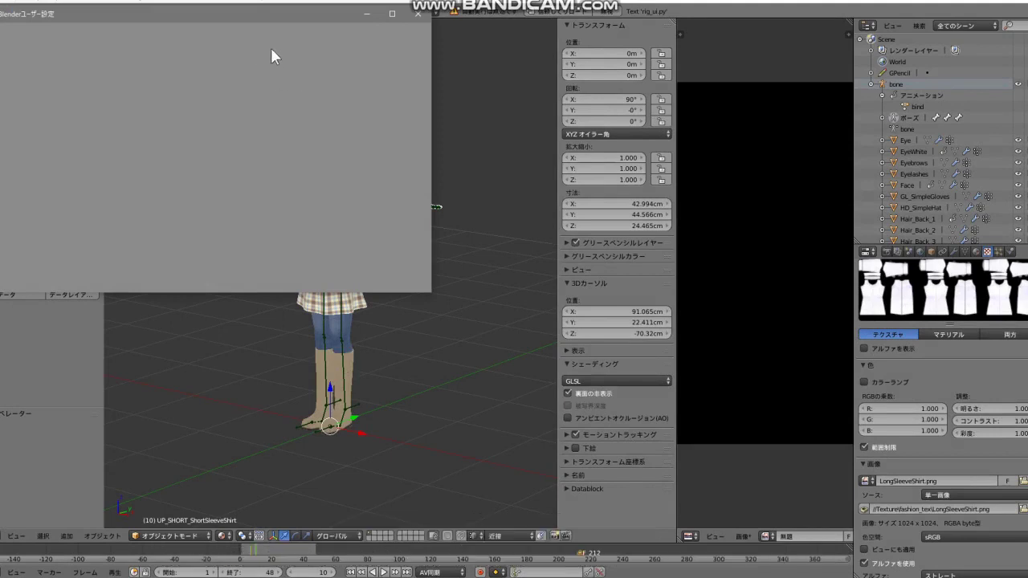
click(20, 52)
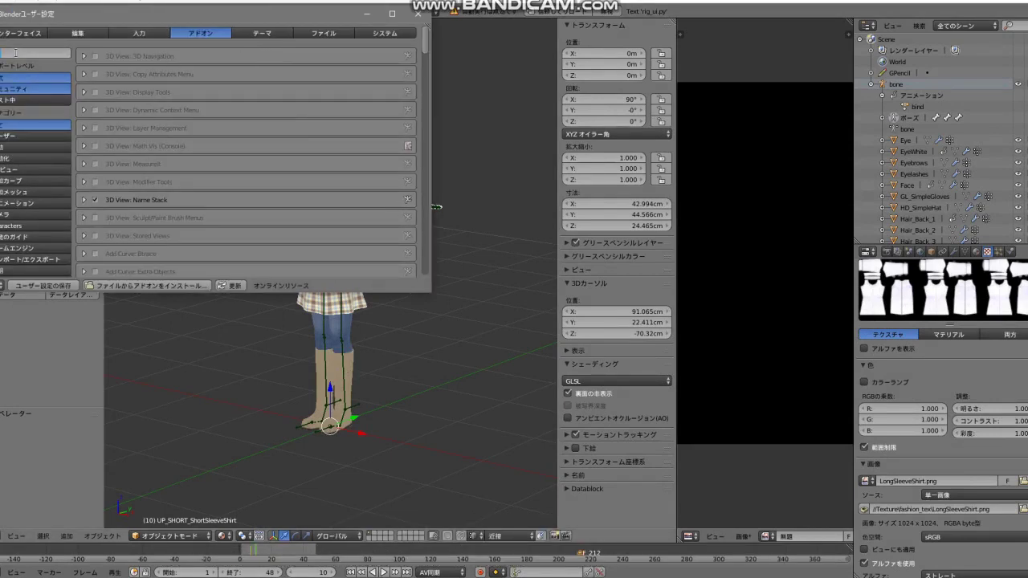
text(fbx)
key(Return)
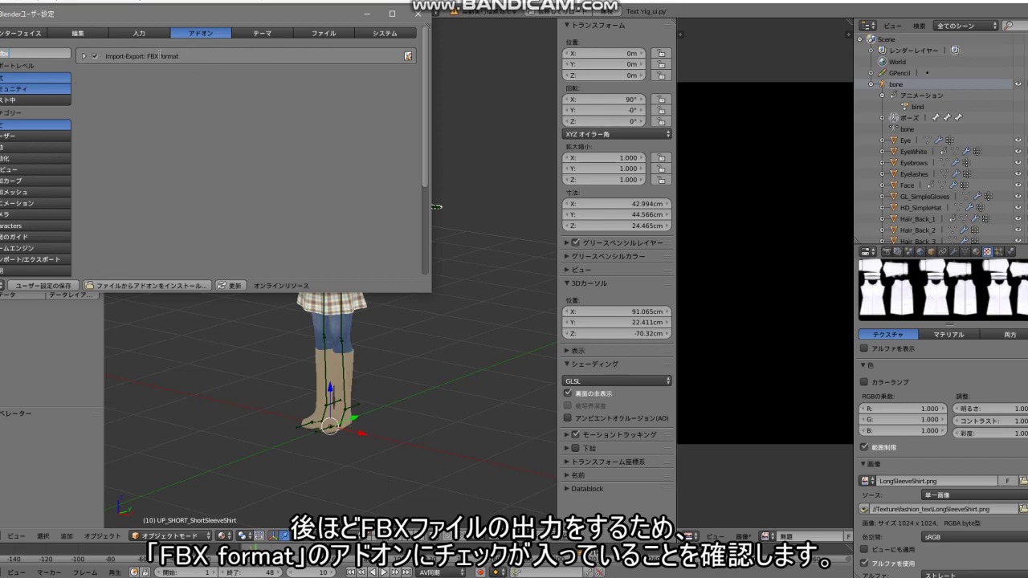
click(418, 14)
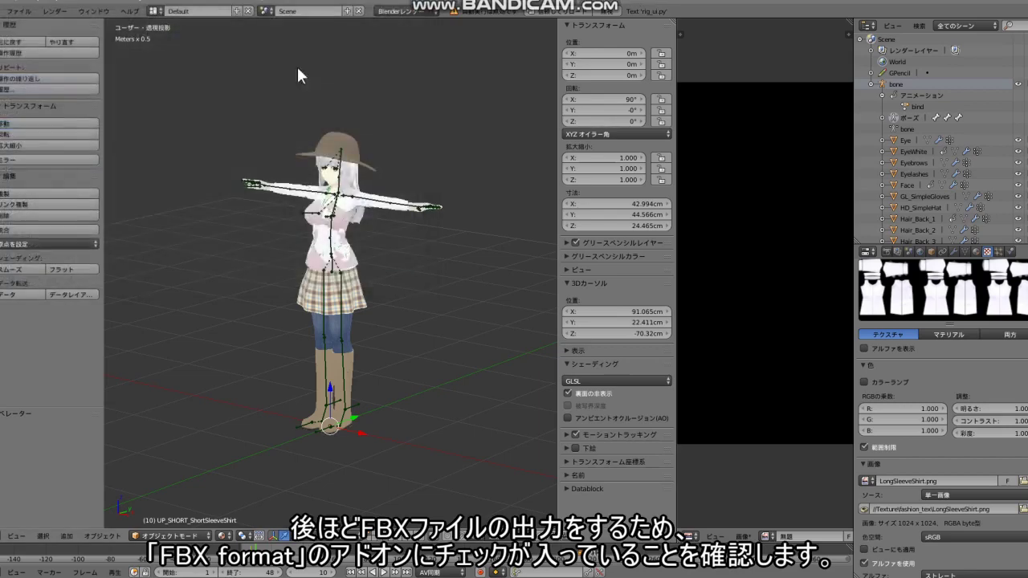
- Import the garment file ribbongatherbrouse.obj as a Wavefront model
click(18, 11)
mouse_move(134, 238)
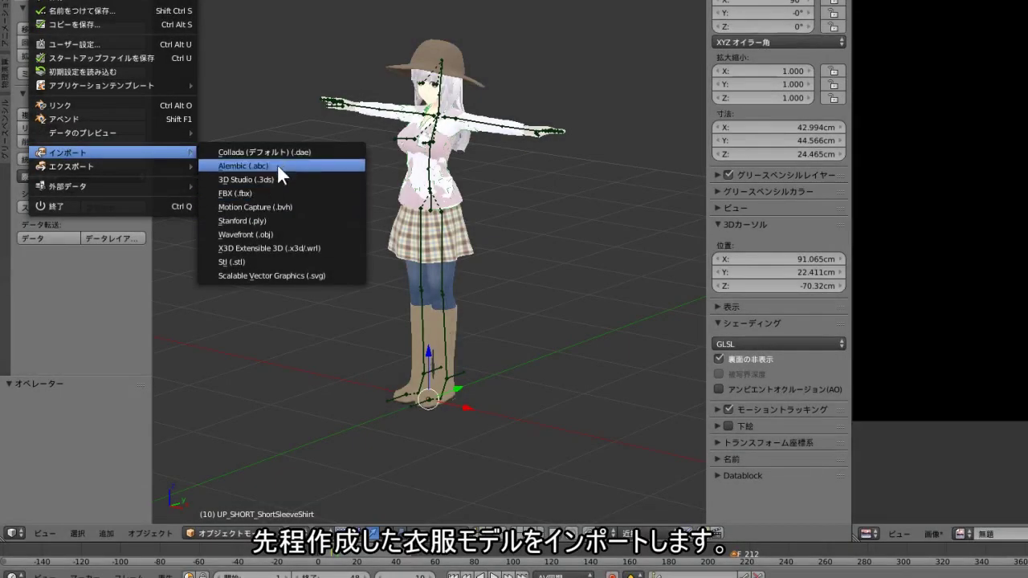
click(285, 234)
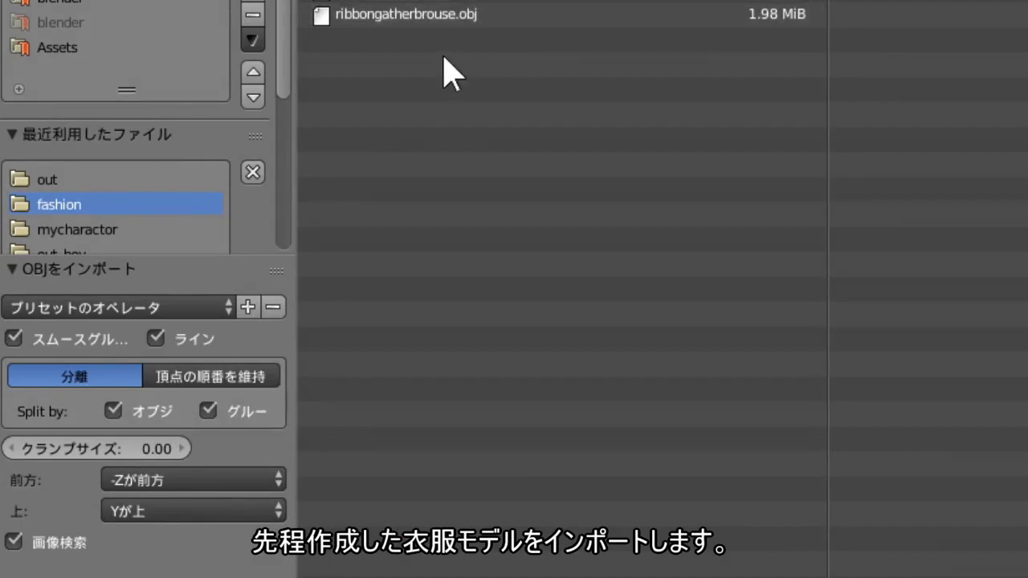
click(455, 18)
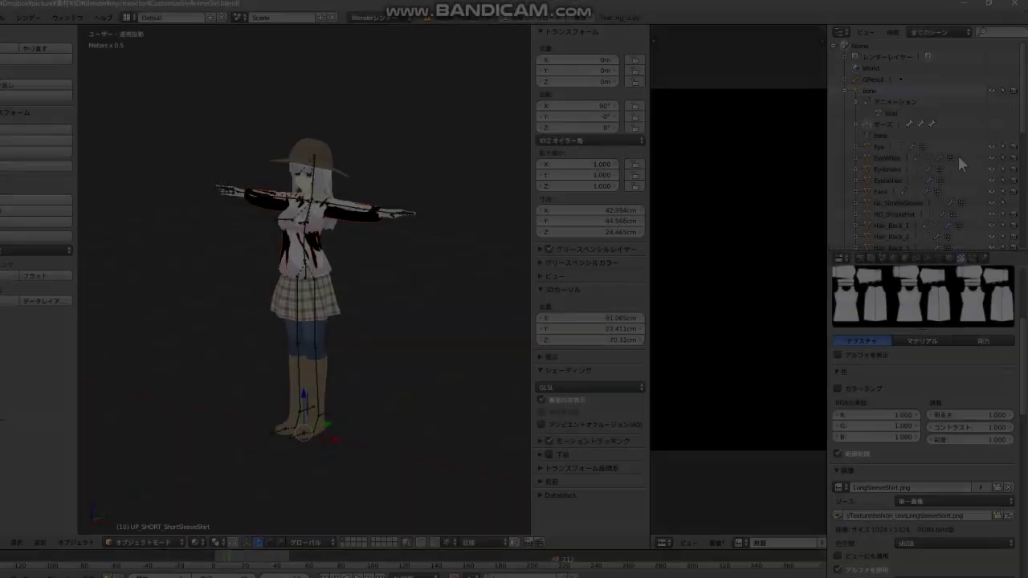
- Hide the unneeded clothing objects, such as the hat, boots, skirt and shirts, except the skinny jeans and the imported blouse
scroll(993, 155, down, 10)
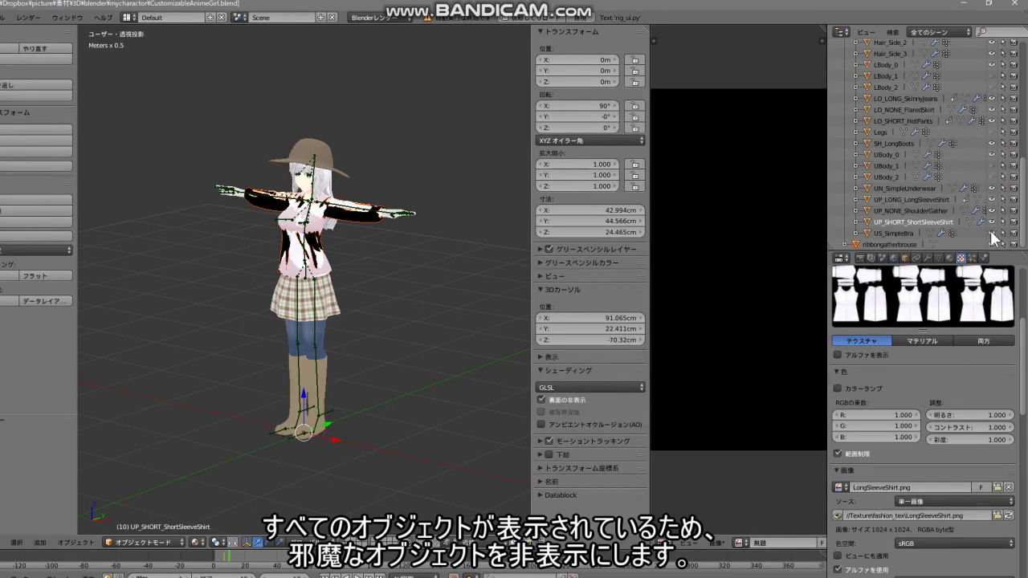
drag(992, 233, 993, 170)
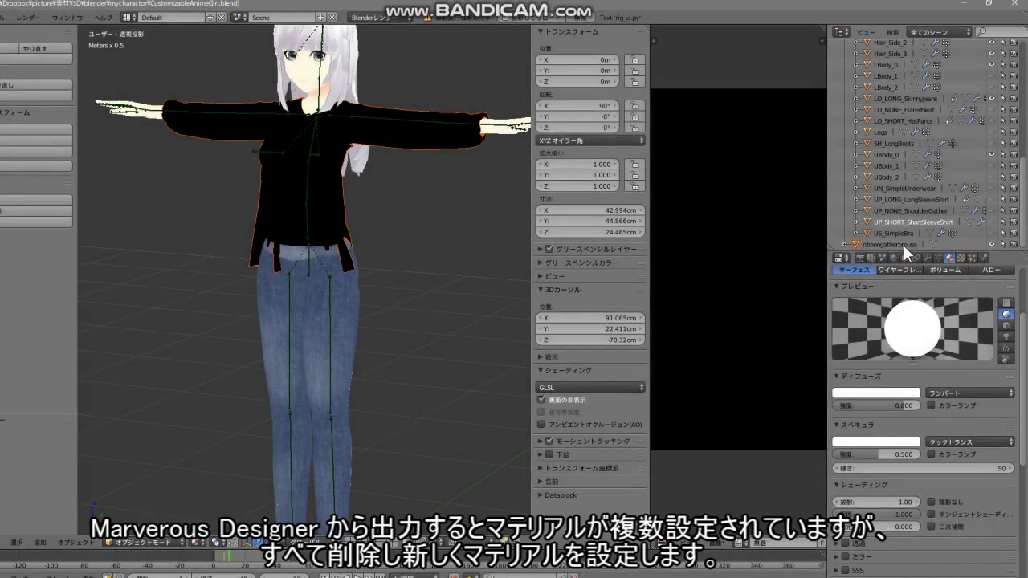
- Delete all imported materials from the ribbongatherbrouse object
scroll(929, 314, up, 4)
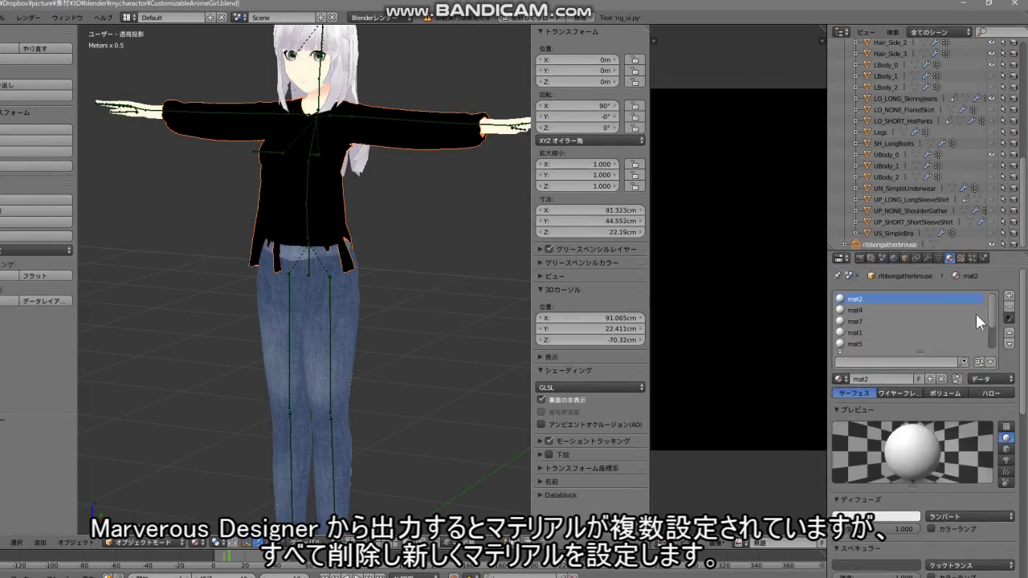
click(1009, 306)
click(1009, 306)
click(1009, 306)
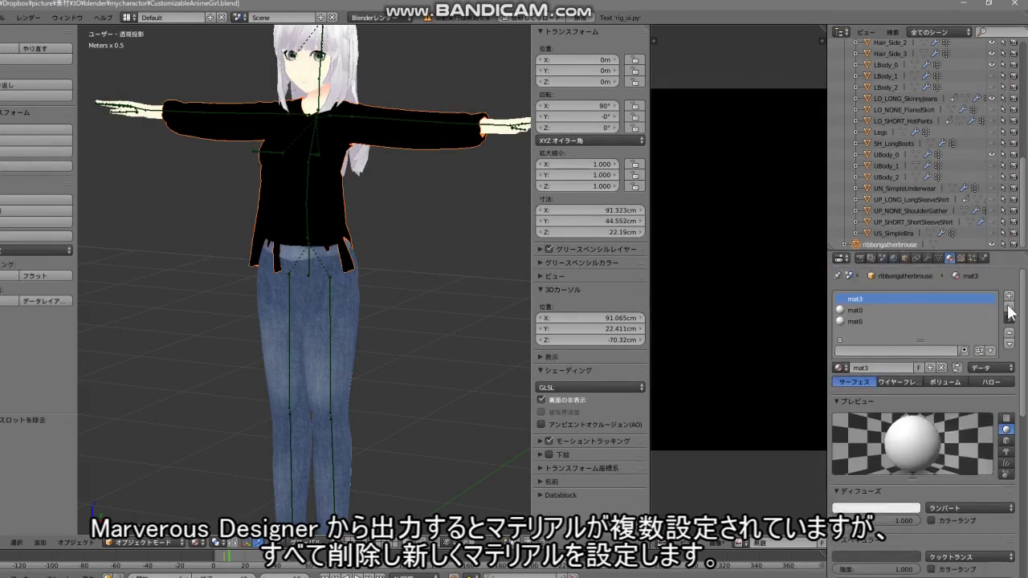
click(1008, 306)
click(1008, 306)
click(1009, 306)
click(1008, 306)
- Give the blouse a new material named RibbonGatherBlouse and set its emission to 1
click(934, 344)
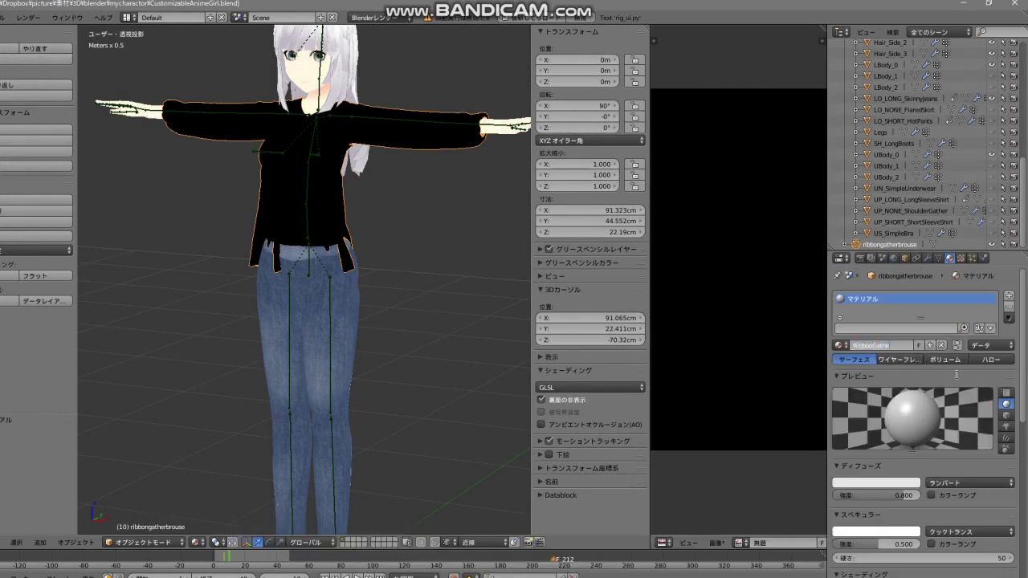
key(Return)
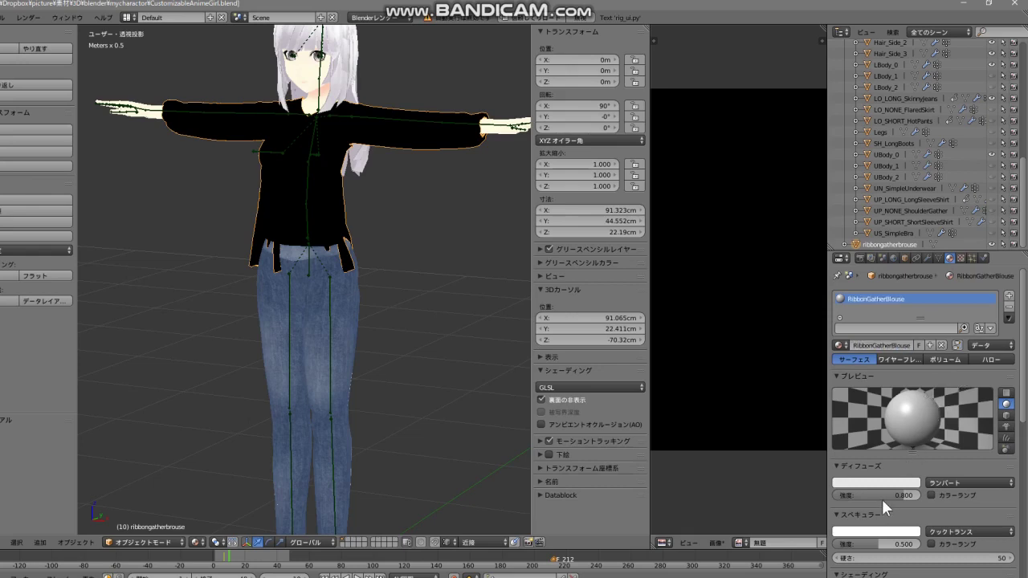
scroll(882, 499, down, 3)
drag(836, 524, 868, 523)
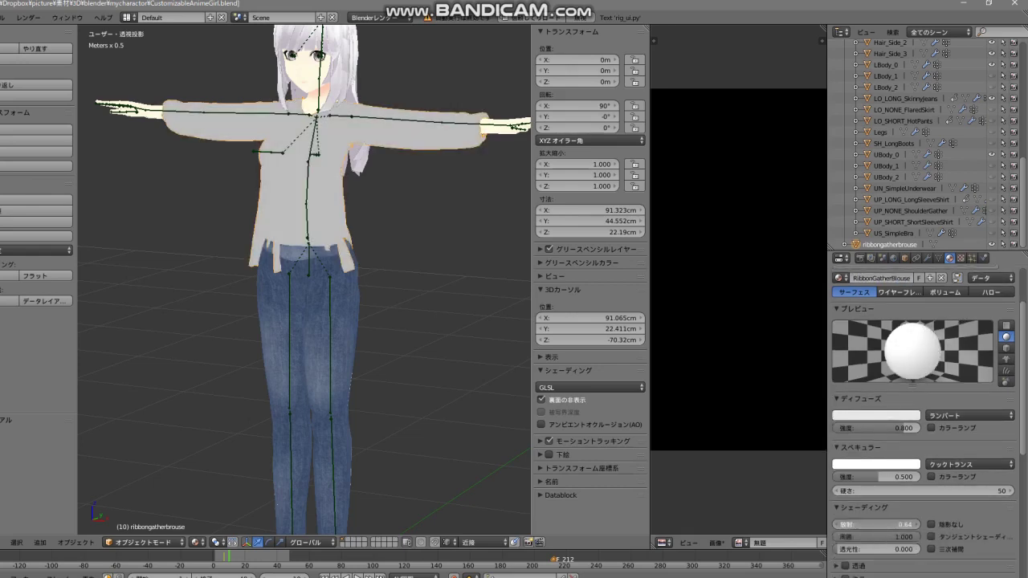
click(868, 522)
text(1)
key(Return)
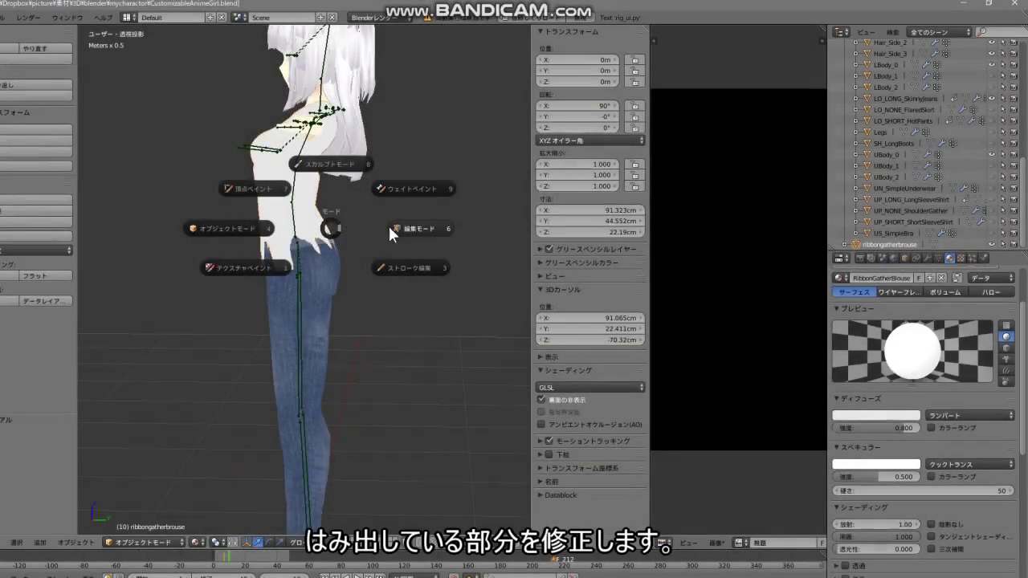
- Edit the blouse mesh and pull the back hem outward over the jeans with proportional editing
click(391, 233)
scroll(390, 232, up, 5)
right_click(392, 258)
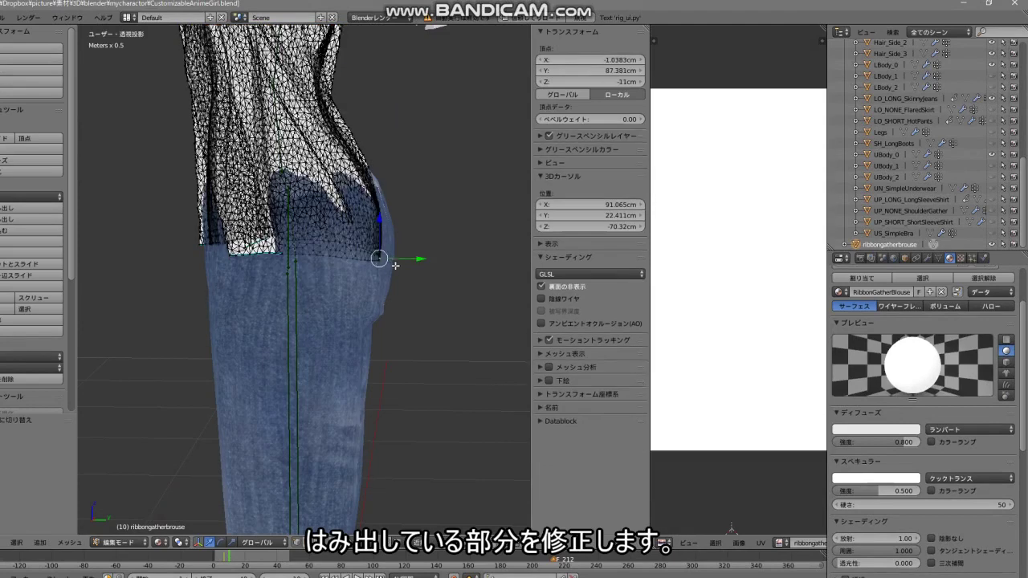
key(g)
scroll(414, 261, down, 6)
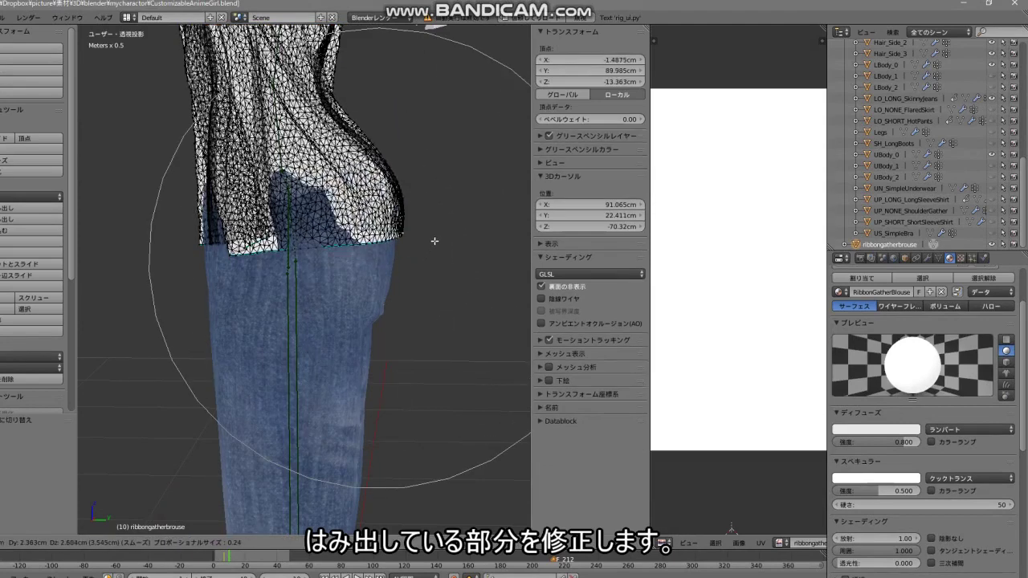
scroll(432, 240, up, 2)
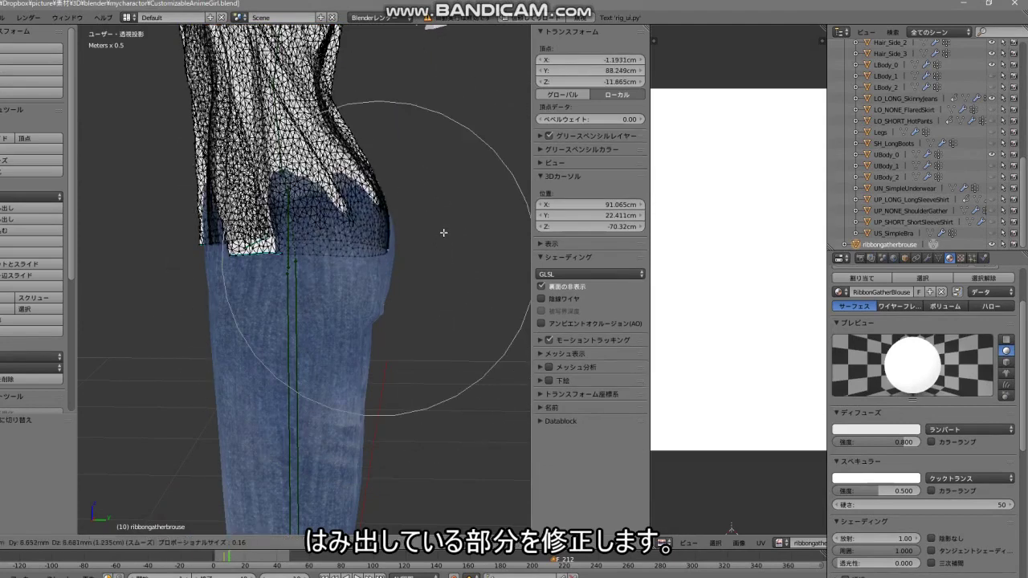
click(451, 225)
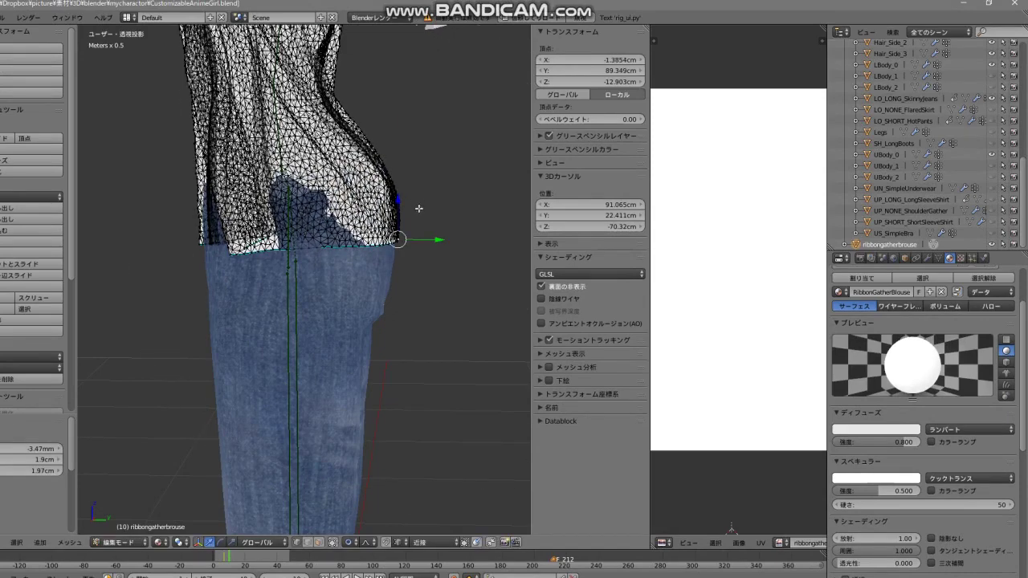
key(g)
scroll(446, 216, up, 4)
scroll(450, 220, down, 2)
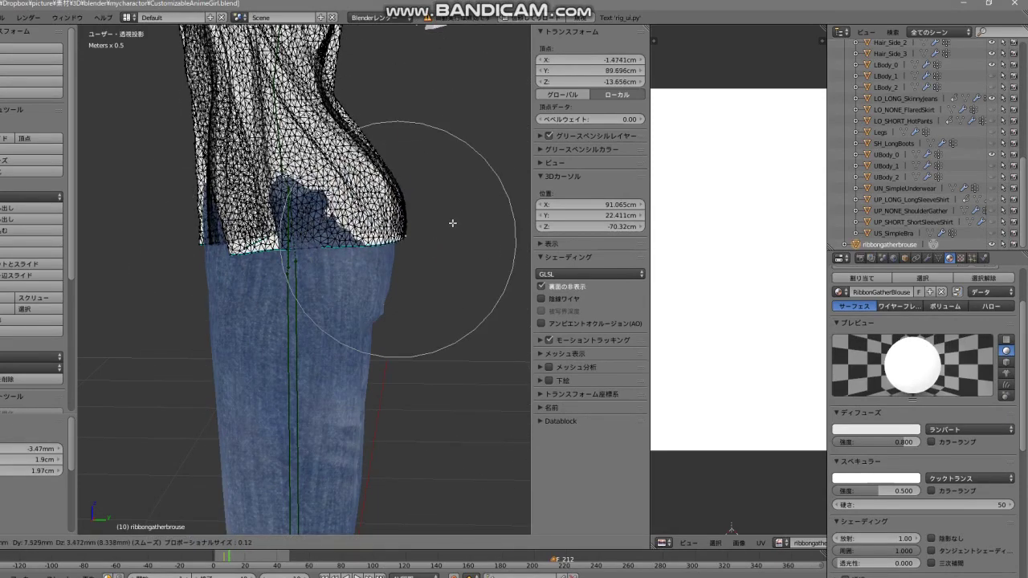
click(452, 222)
- Move the hem vertices around the sides and front of the blouse with proportional editing so the fabric covers the jeans
middle_drag(447, 229, 459, 269)
key(g)
click(484, 217)
key(g)
scroll(468, 266, down, 3)
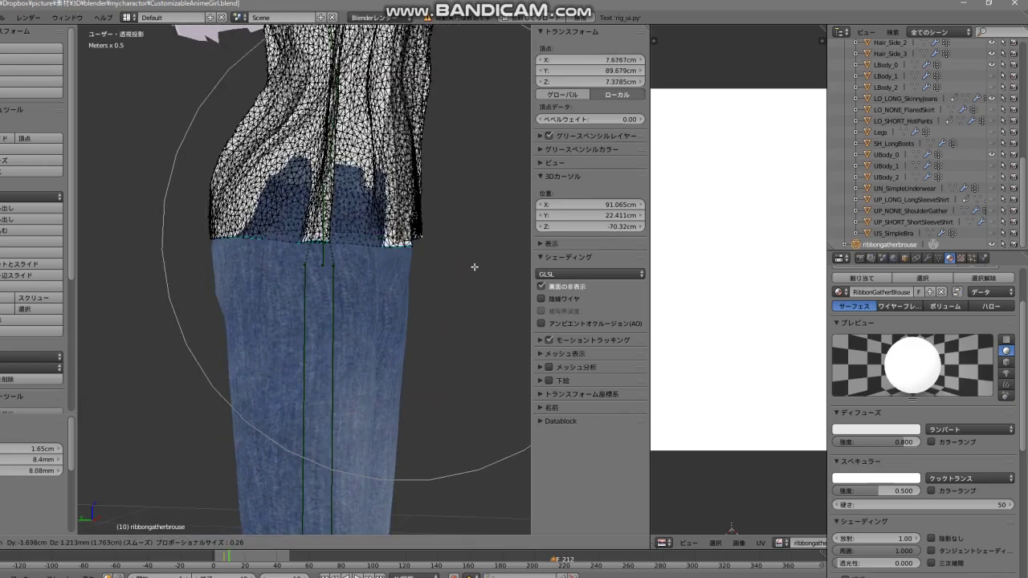
click(471, 261)
middle_drag(356, 244, 420, 271)
key(g)
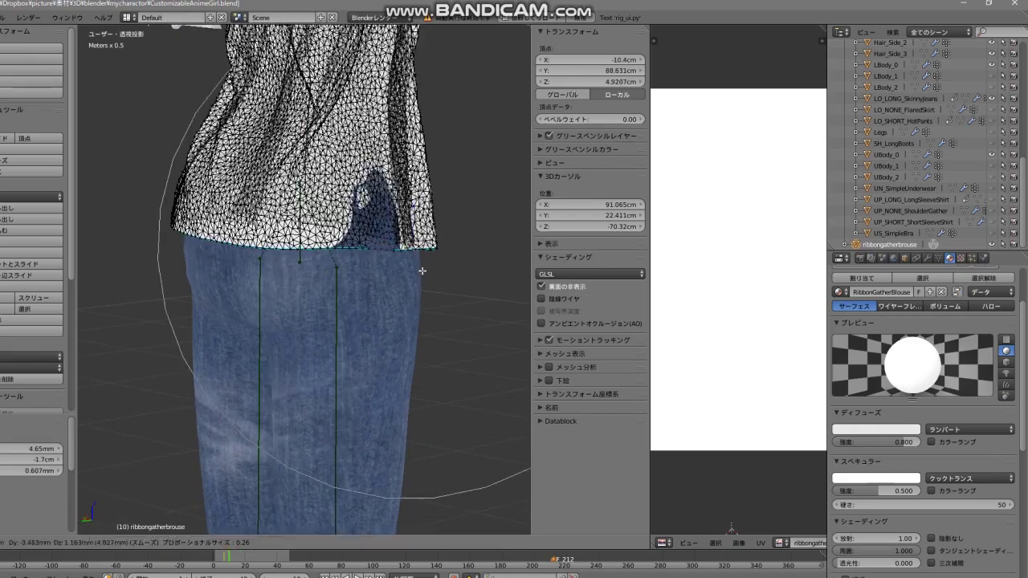
click(353, 253)
middle_drag(353, 253, 452, 271)
key(g)
click(468, 261)
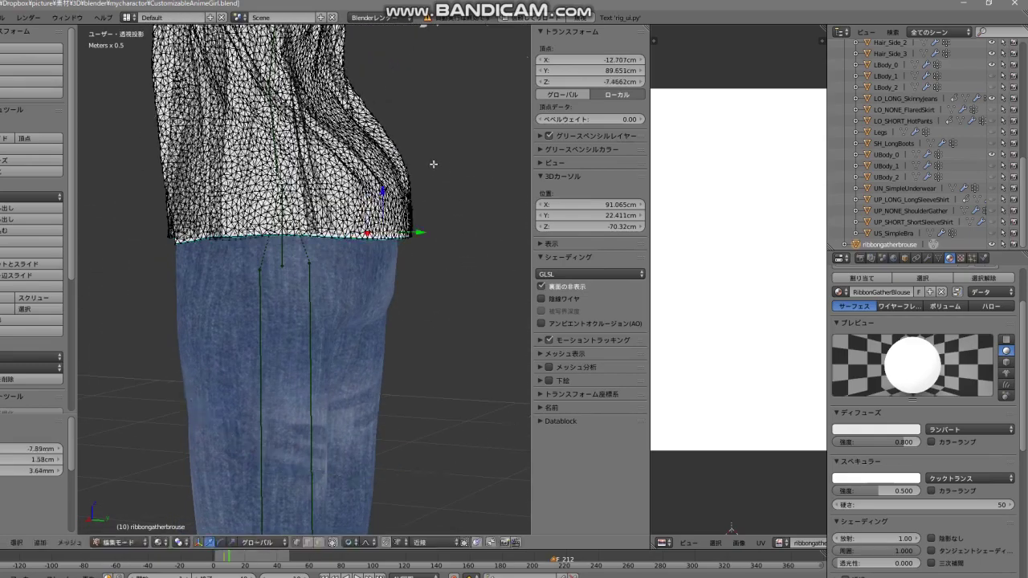
- Push the back of the blouse above the hips inward by about 7 mm on both sides with proportional editing
key(g)
scroll(415, 153, up, 4)
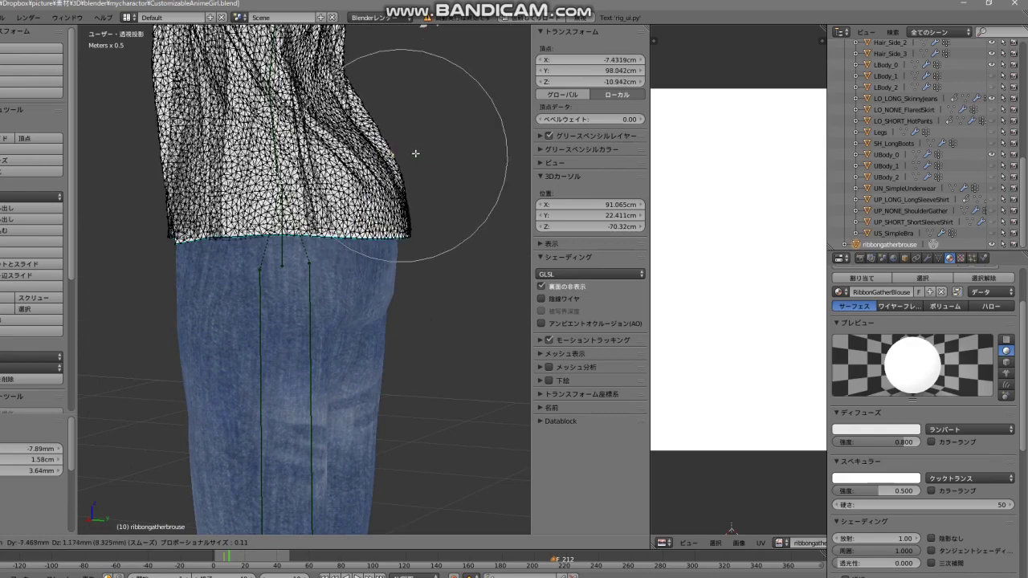
click(415, 153)
middle_drag(415, 153, 436, 220)
right_click(415, 156)
key(g)
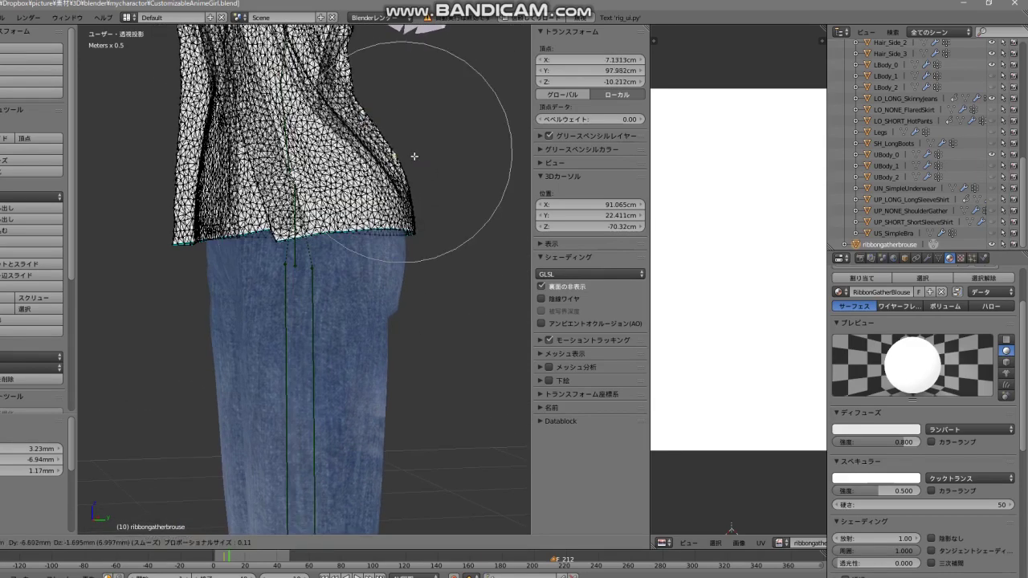
click(415, 155)
middle_drag(415, 155, 370, 259)
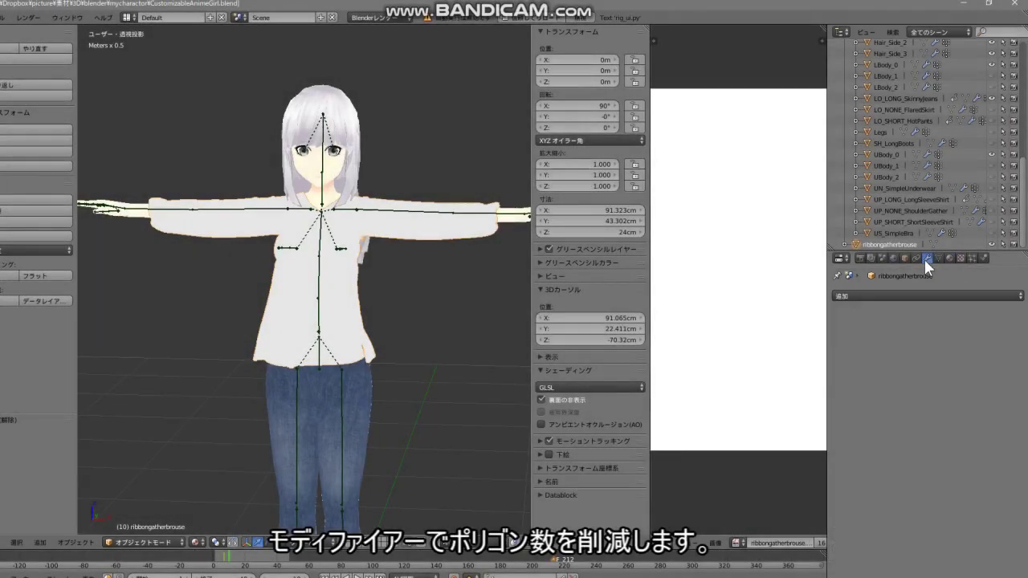
- Add a Decimate modifier to the blouse, set its ratio to 0.0774 and apply it
click(900, 294)
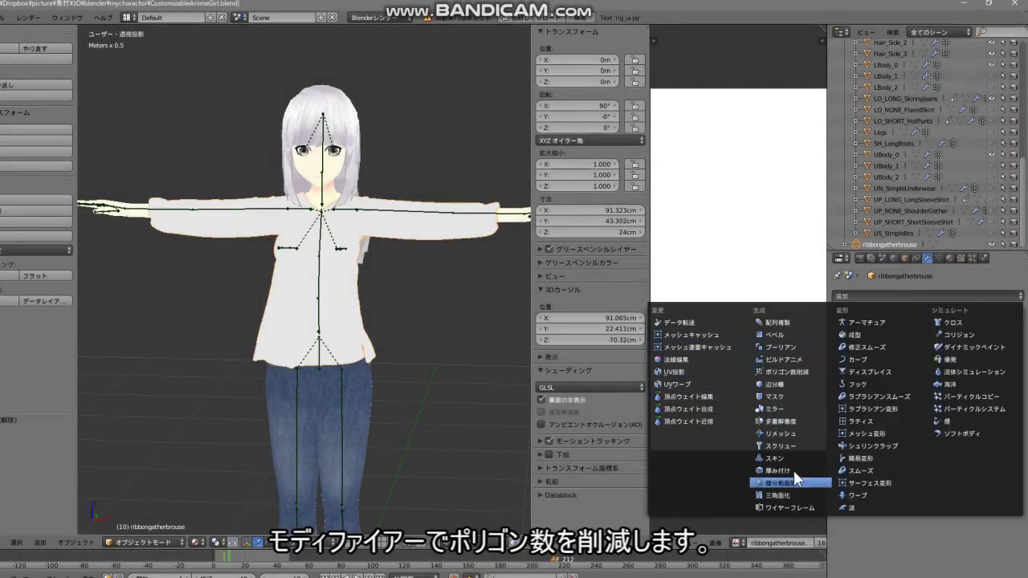
click(792, 372)
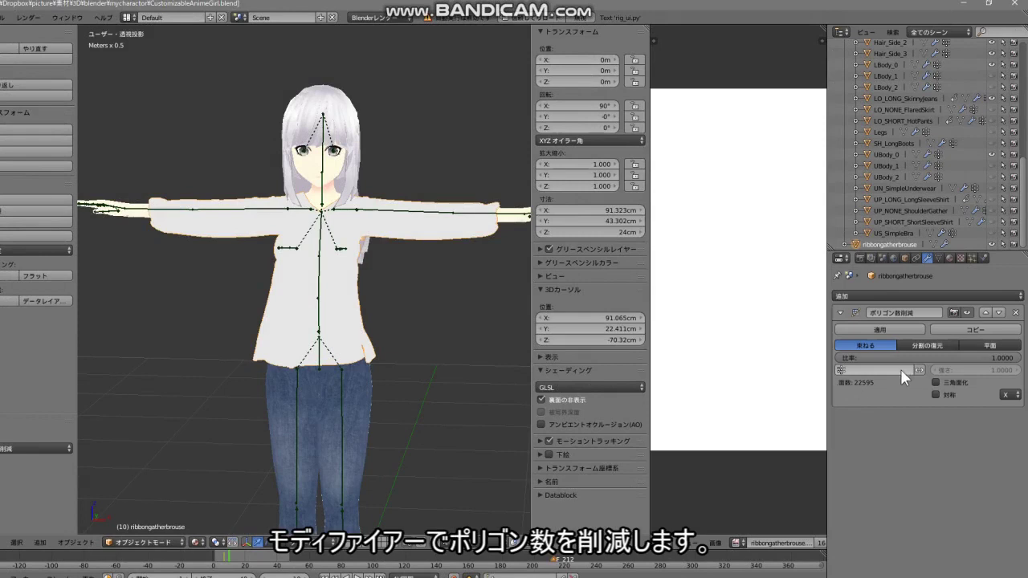
drag(939, 360, 857, 359)
mouse_move(498, 361)
middle_down()
mouse_move(317, 358)
mouse_move(514, 374)
mouse_move(487, 364)
middle_up()
key(ctrl+z)
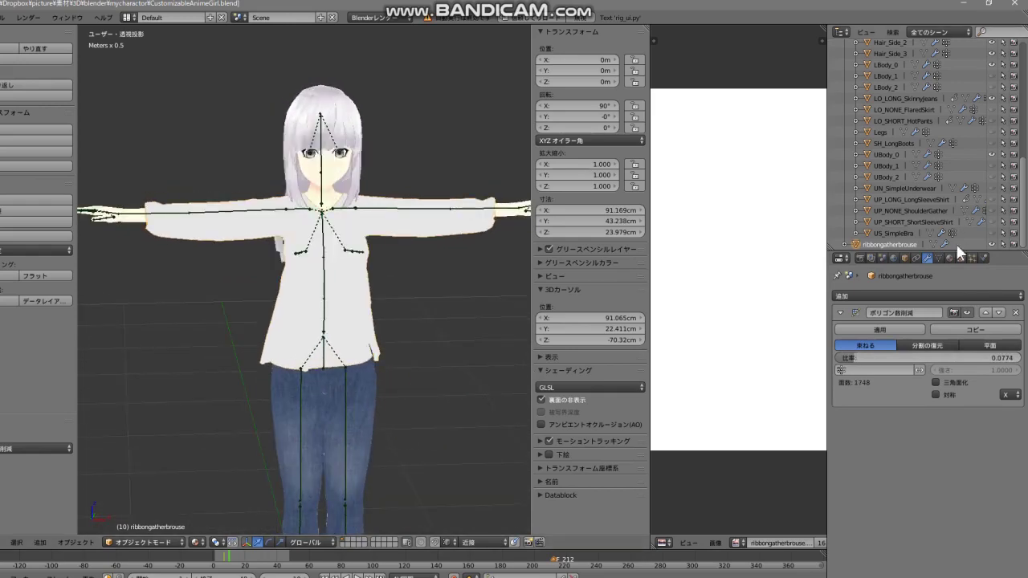
click(903, 328)
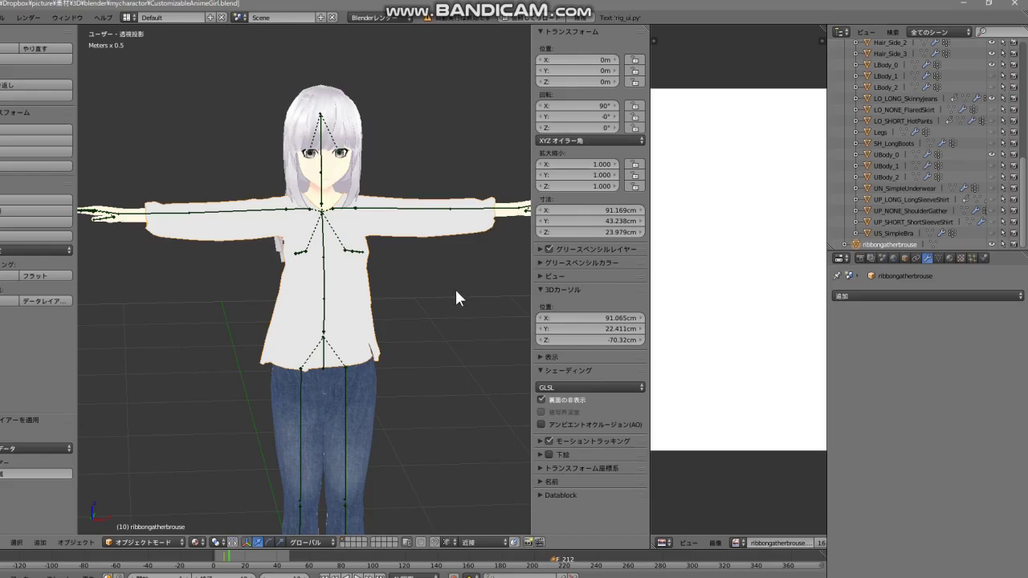
- Fine-tune the reduced blouse mesh by moving vertices at the corners of its lower hem
key(Tab)
click(482, 299)
scroll(481, 298, up, 3)
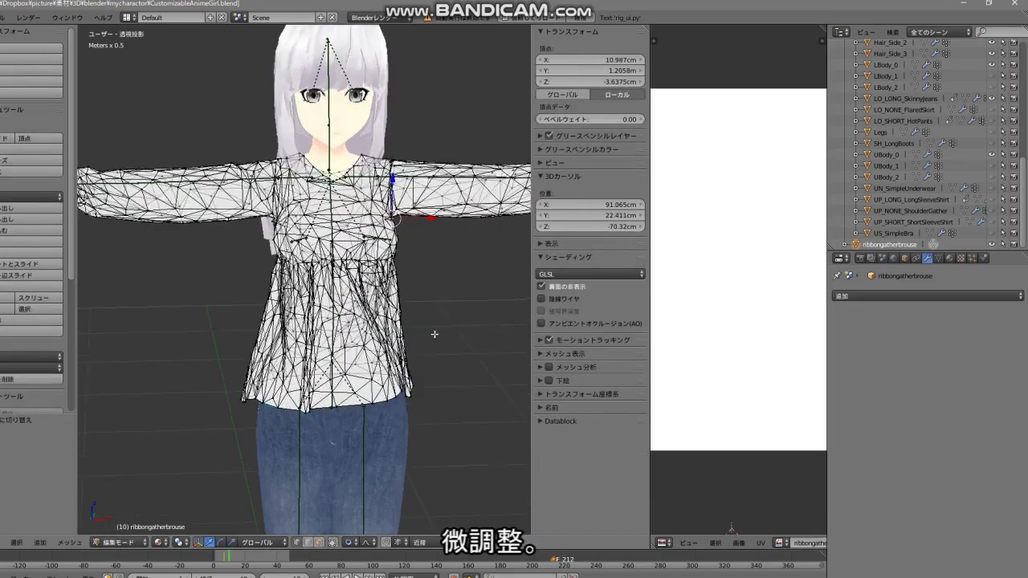
middle_drag(482, 299, 503, 299)
right_click(411, 409)
middle_drag(411, 410, 241, 418)
key(g)
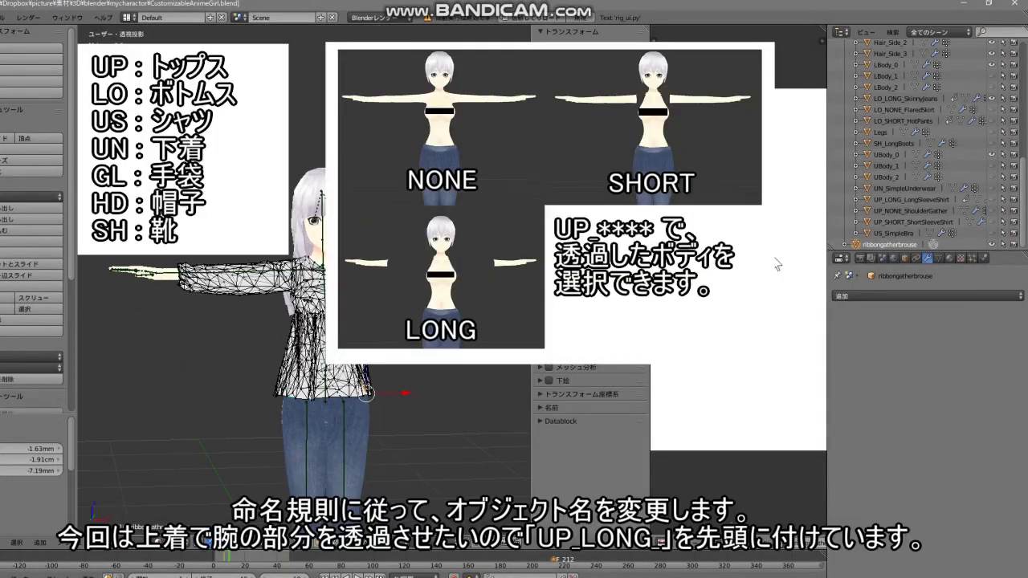
- Rename the blouse object as UP_LONG_RibbonGatherBlouse
click(889, 236)
click(891, 244)
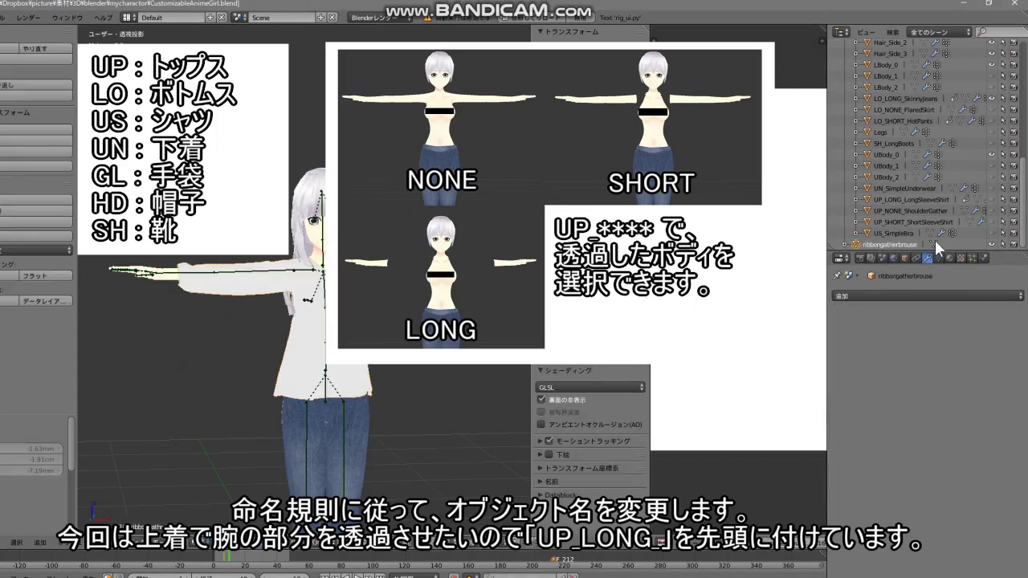
double_click(899, 247)
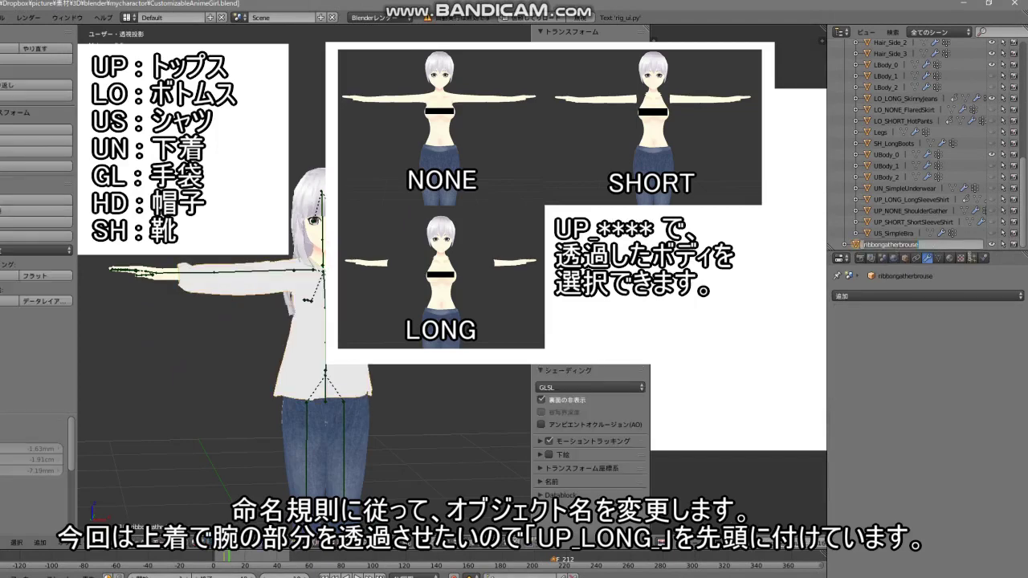
key(BackSpace)
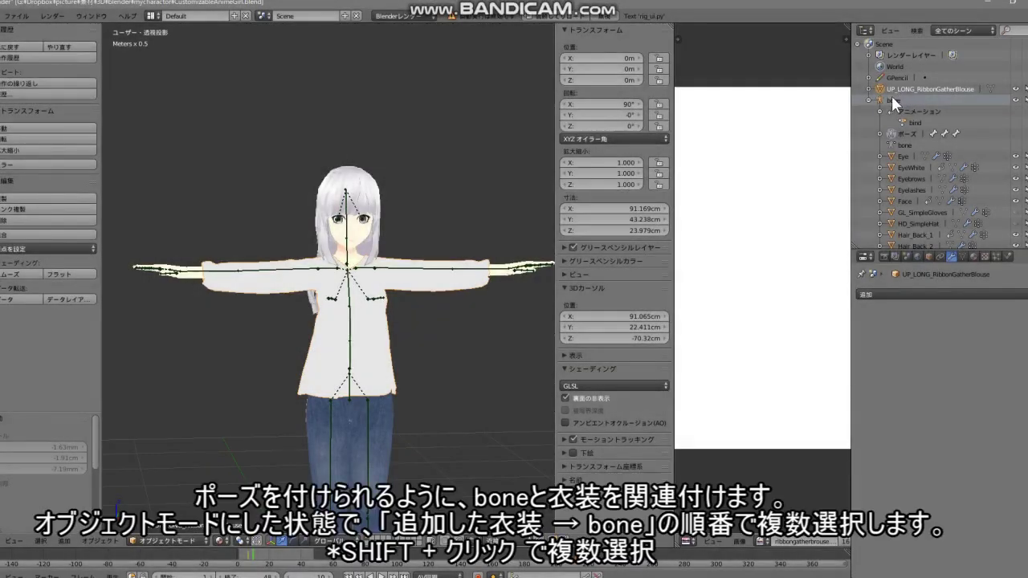
- Parent the blouse to the bone armature in Object Mode using armature deform with empty groups
click(893, 101)
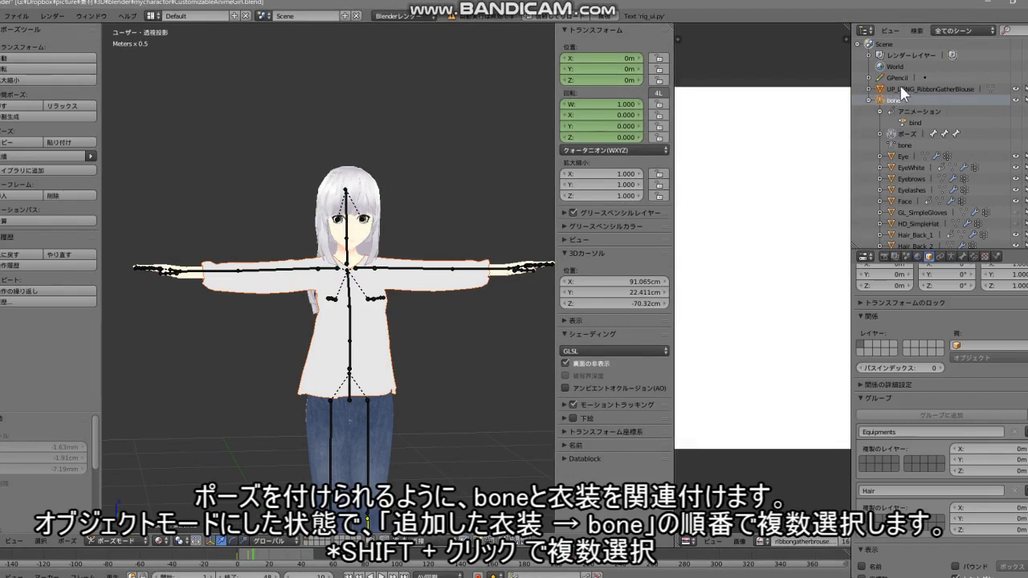
key(Tab)
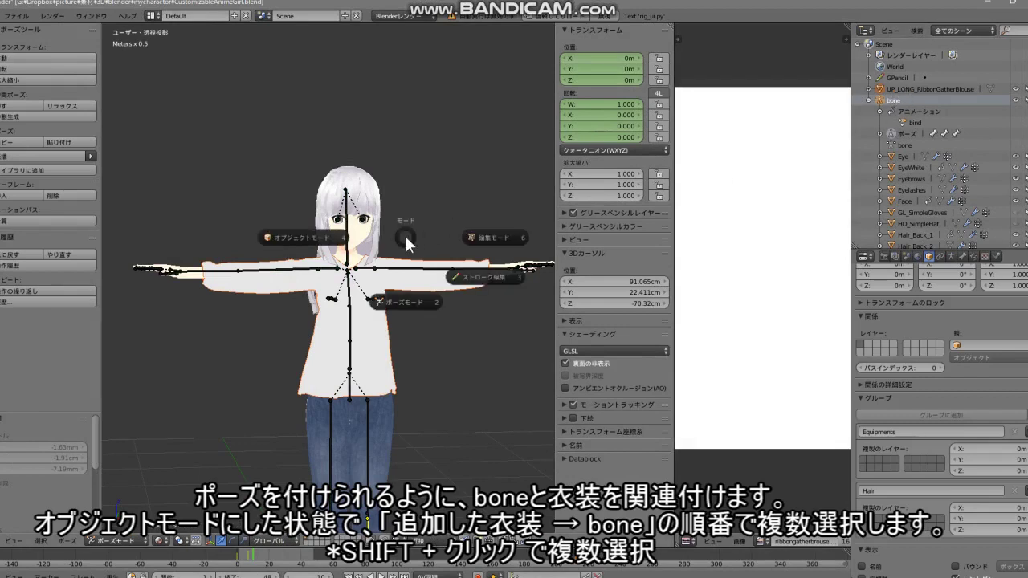
click(292, 237)
key(Tab)
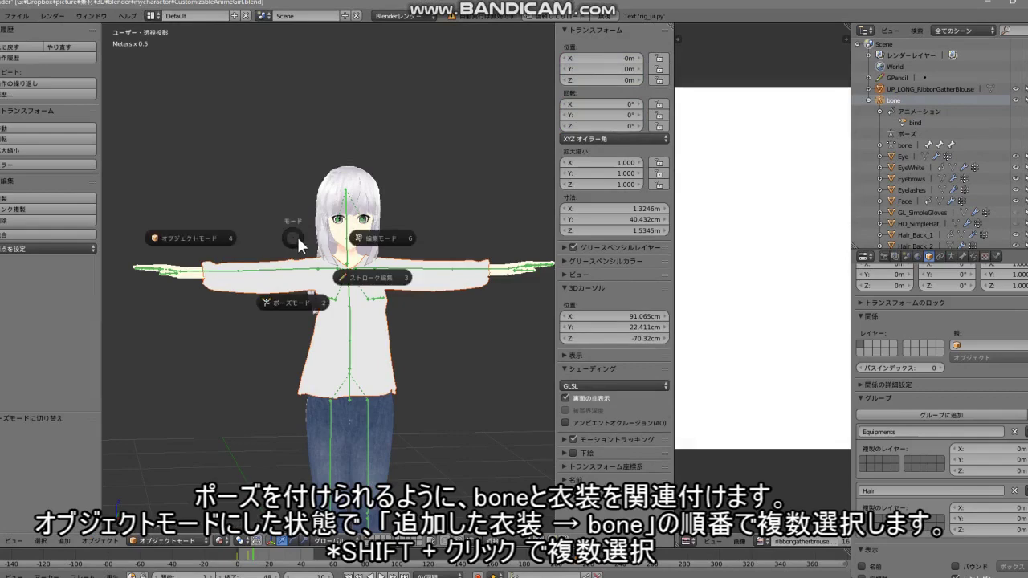
click(206, 235)
click(101, 541)
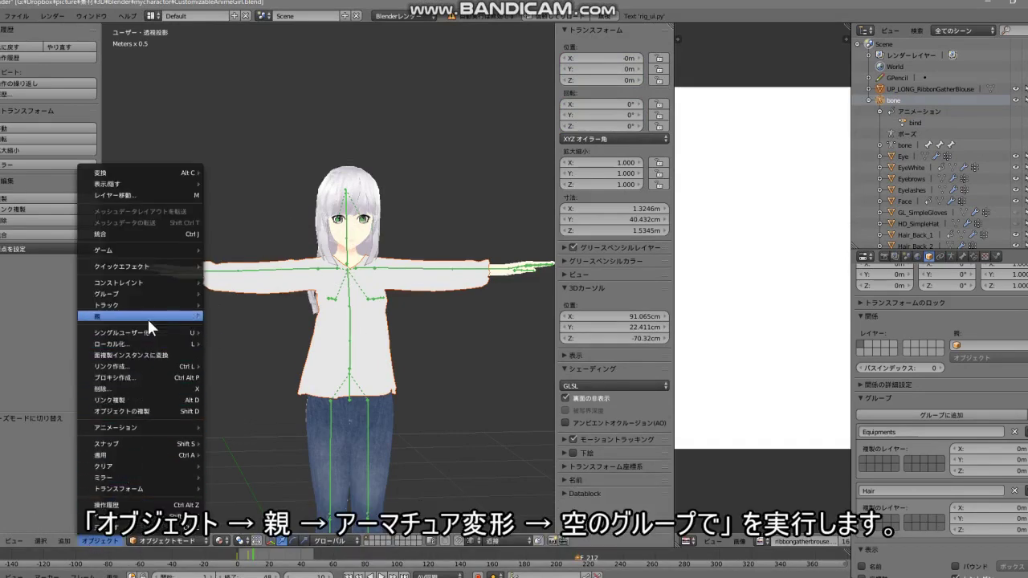
mouse_move(144, 316)
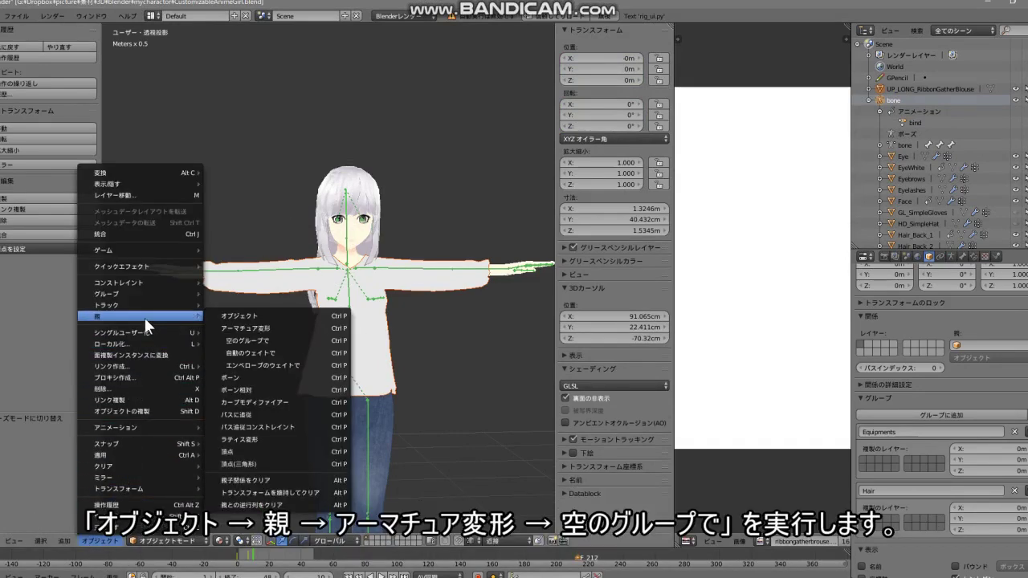
click(245, 342)
click(218, 376)
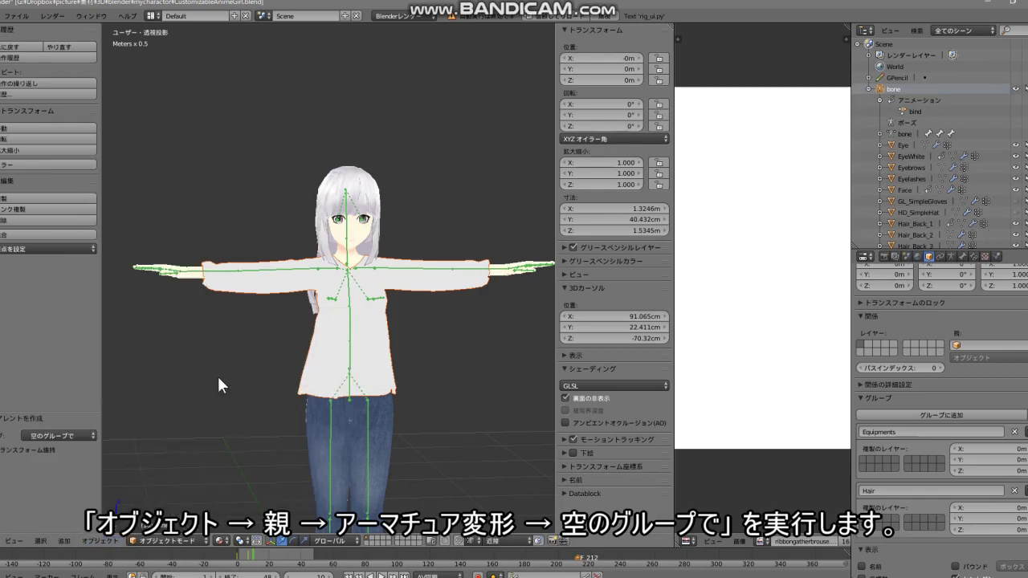
- Add a Data Transfer modifier to UP_LONG_RibbonGatherBlouse with UBody_0 as source and enable vertex groups under vertex data
scroll(956, 181, down, 10)
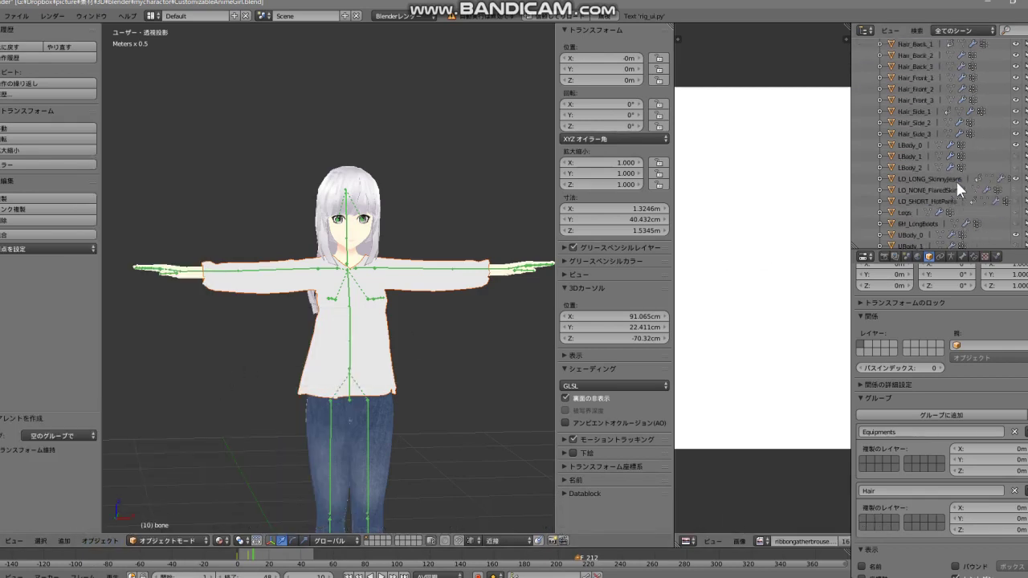
click(933, 212)
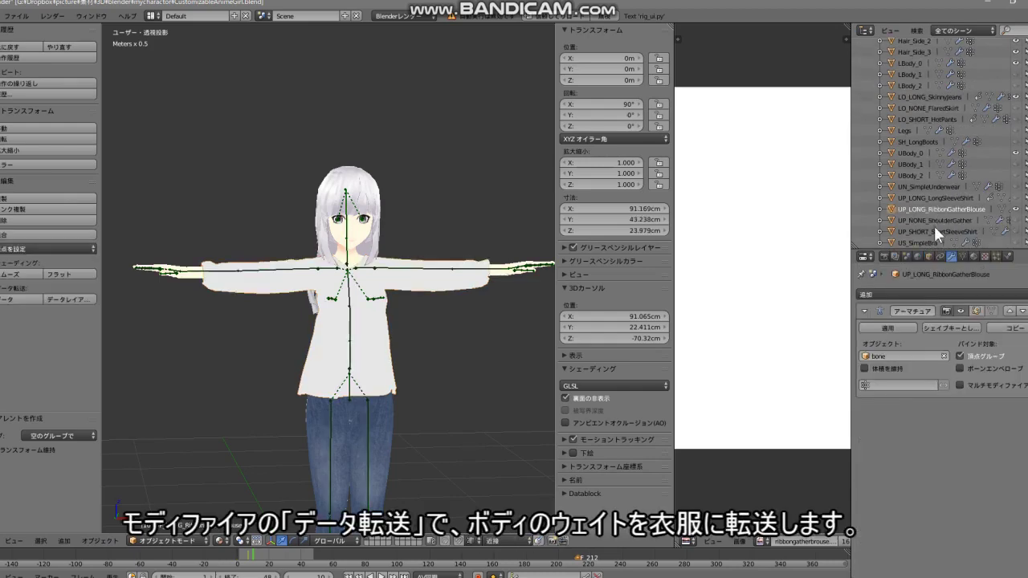
click(958, 296)
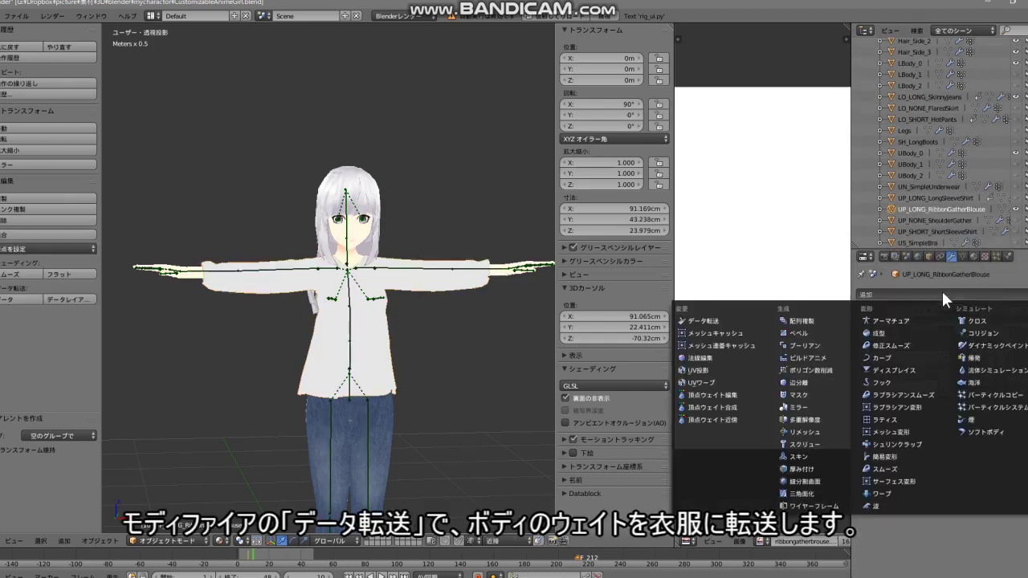
click(745, 322)
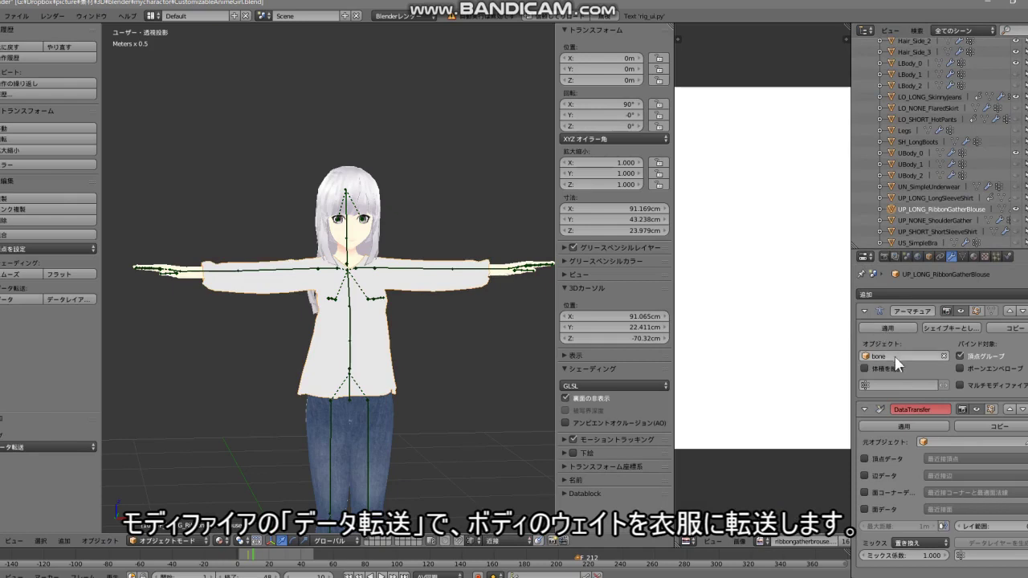
click(936, 442)
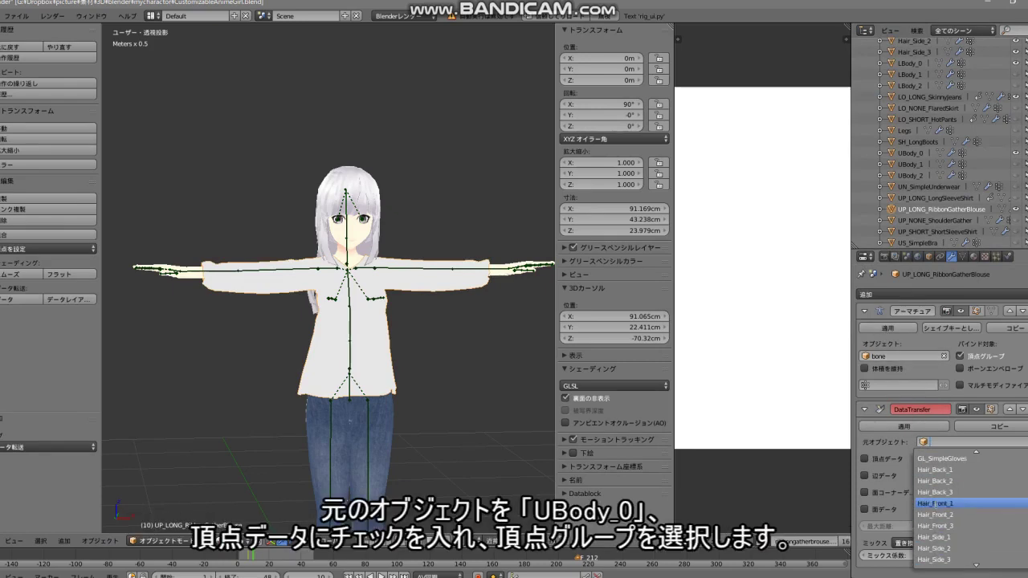
text(b)
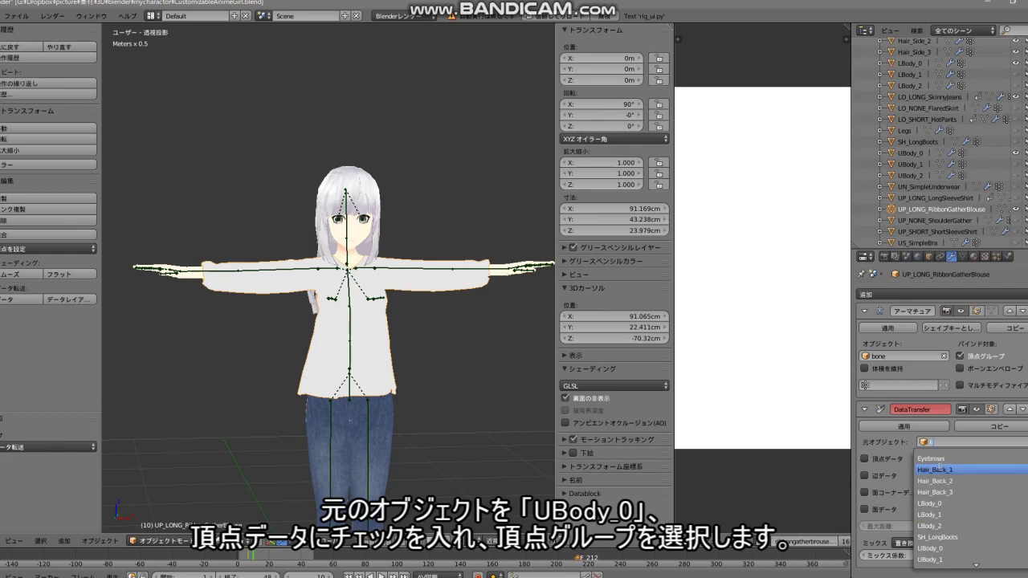
click(931, 548)
click(865, 458)
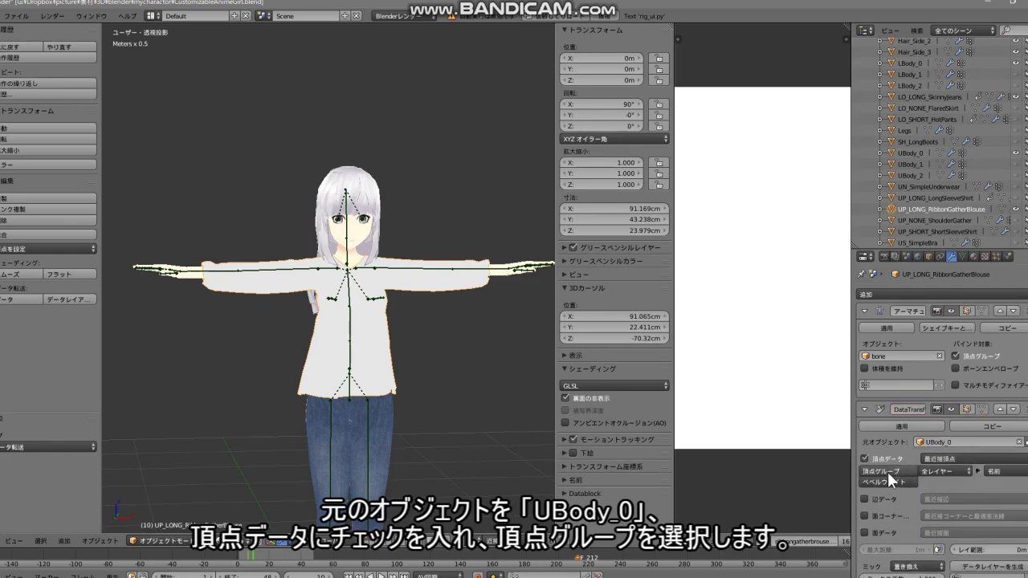
click(888, 471)
- Generate the data layers for the blouse's Data Transfer modifier and apply the modifier
scroll(932, 482, down, 1)
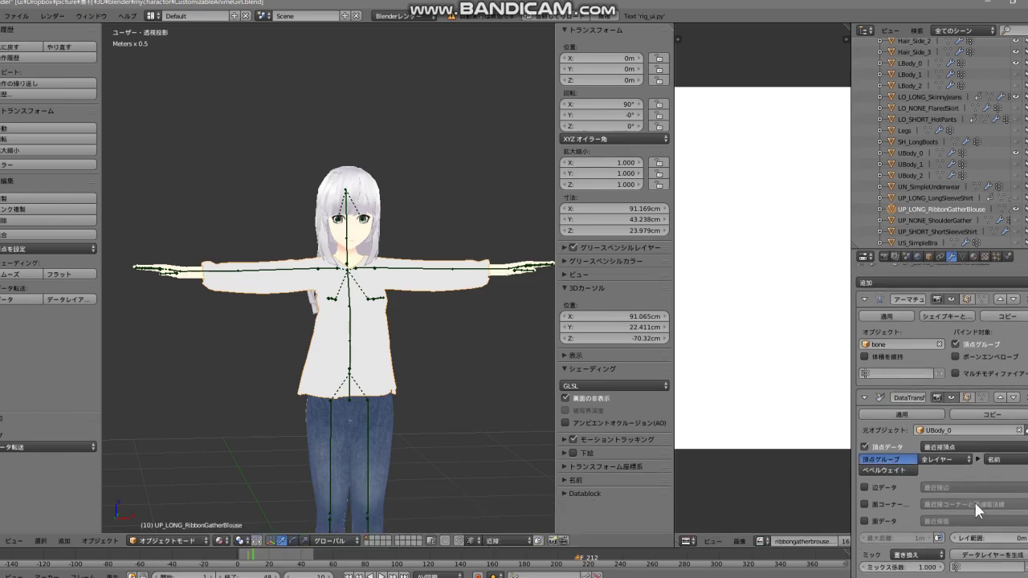
click(981, 554)
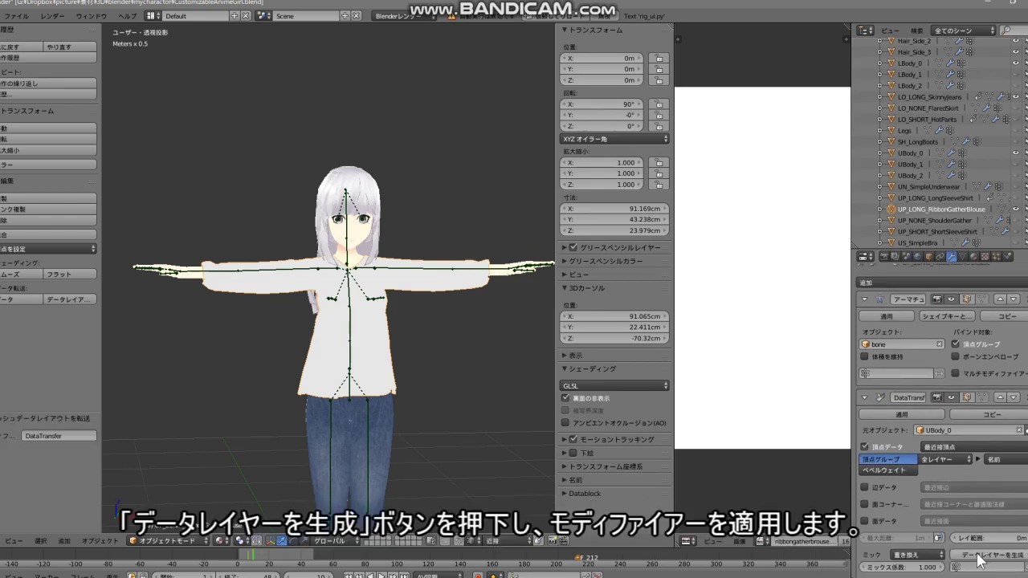
click(902, 412)
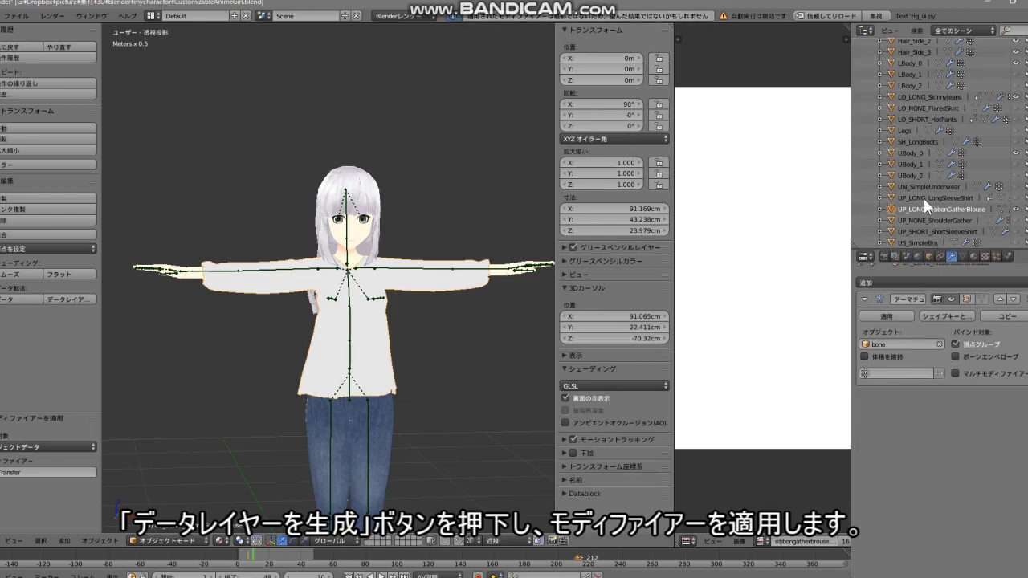
- Put the armature in Pose Mode, raise both upper arms and rotate the right forearm to test how the sleeves follow
scroll(922, 197, up, 10)
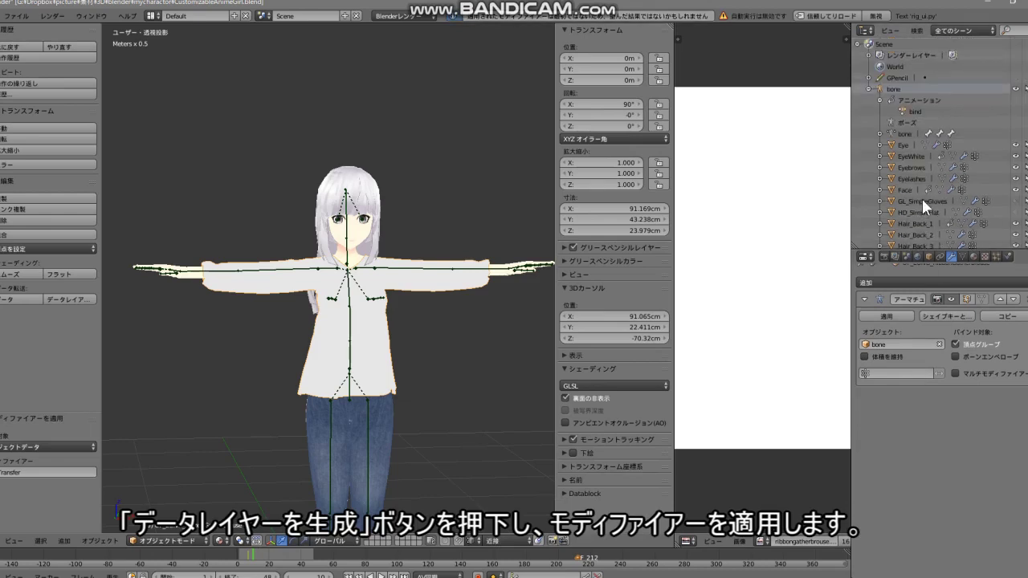
click(907, 124)
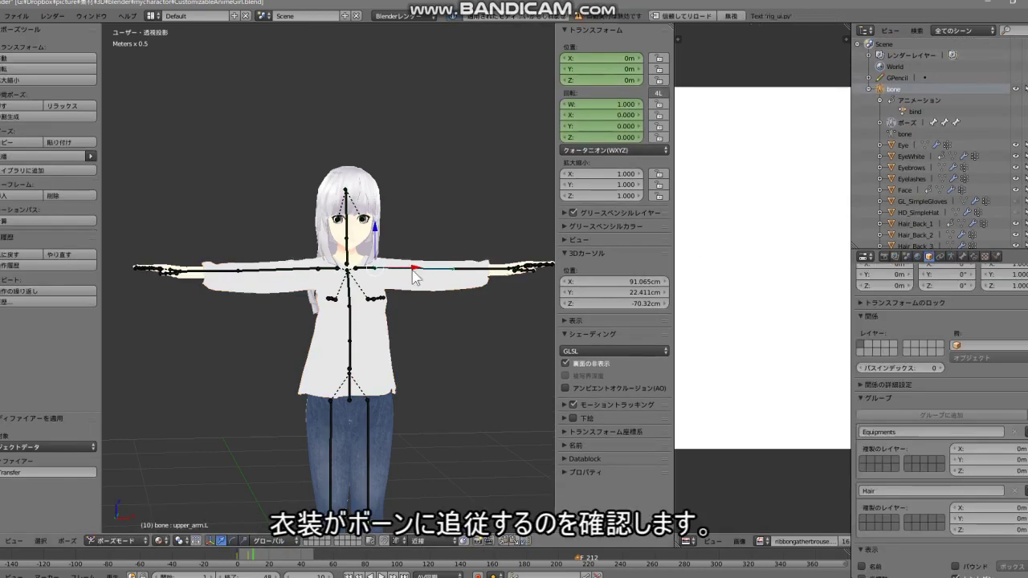
key(r)
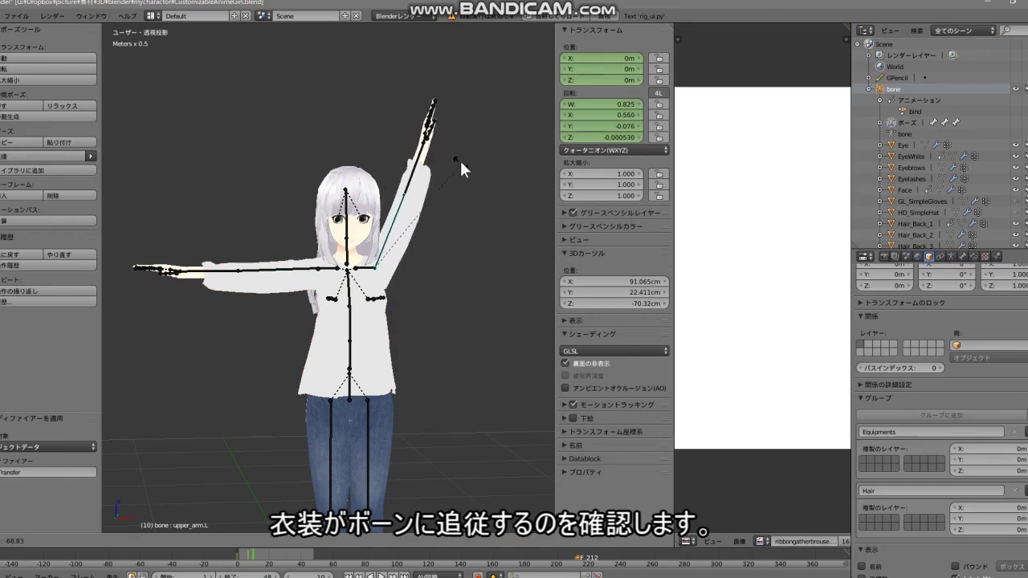
click(459, 158)
right_click(278, 272)
key(r)
click(297, 175)
right_click(245, 188)
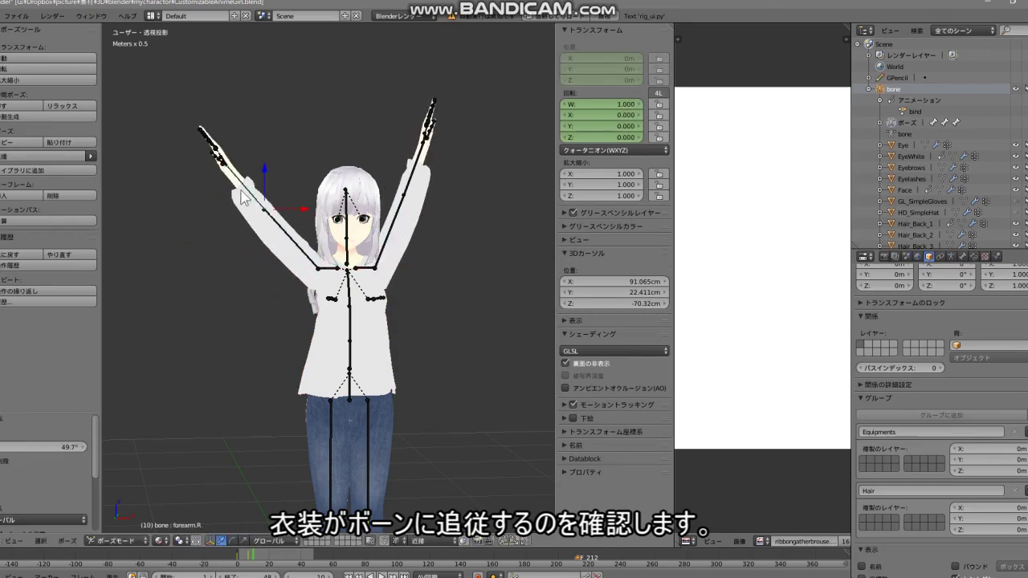
key(r)
click(319, 311)
- Bend the chest bone forward about 36° and rotate the spine bone to test how the blouse's torso deforms
middle_drag(319, 312, 357, 337)
right_click(354, 336)
key(r)
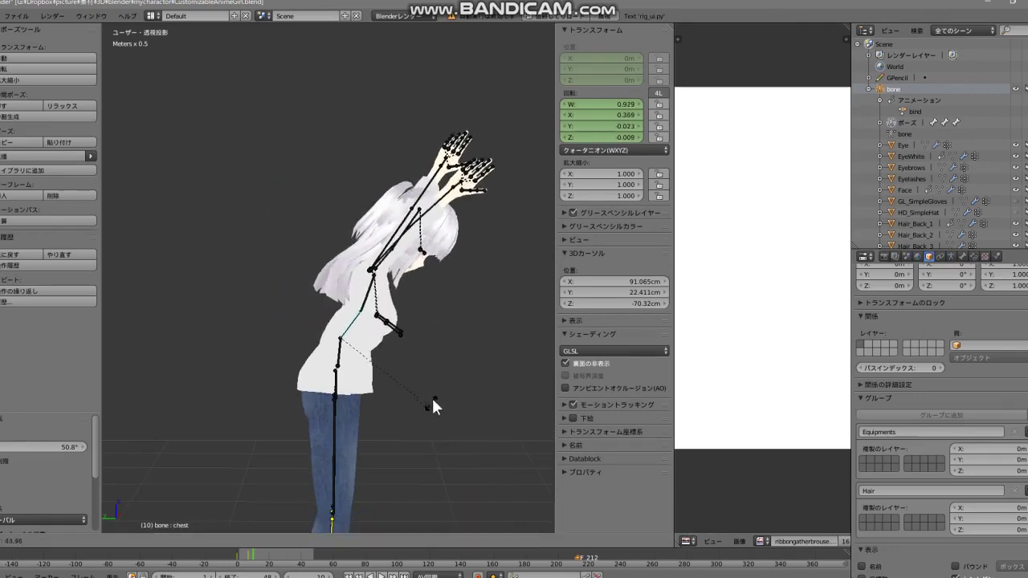
right_click(344, 370)
key(r)
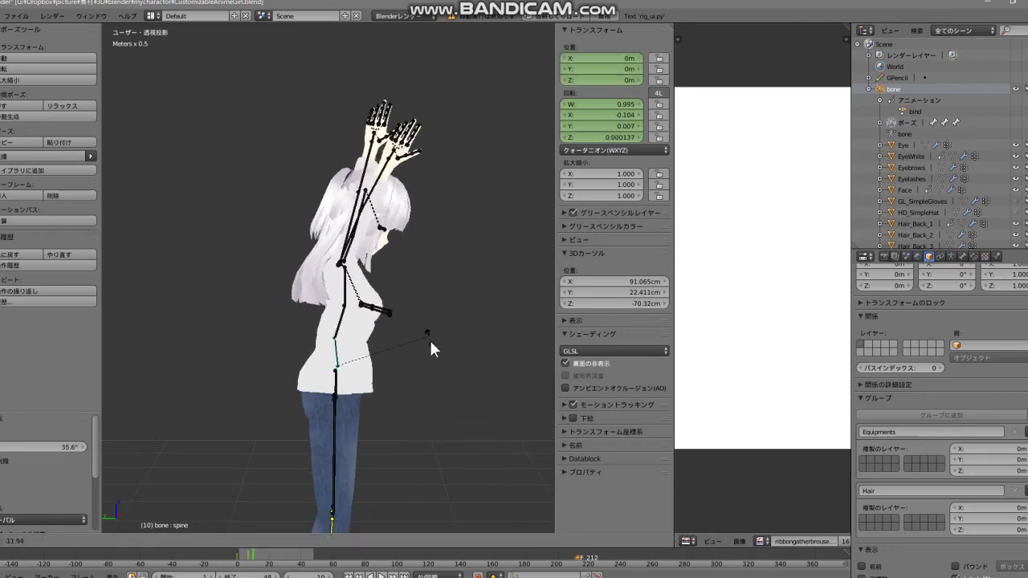
click(438, 349)
scroll(439, 347, up, 3)
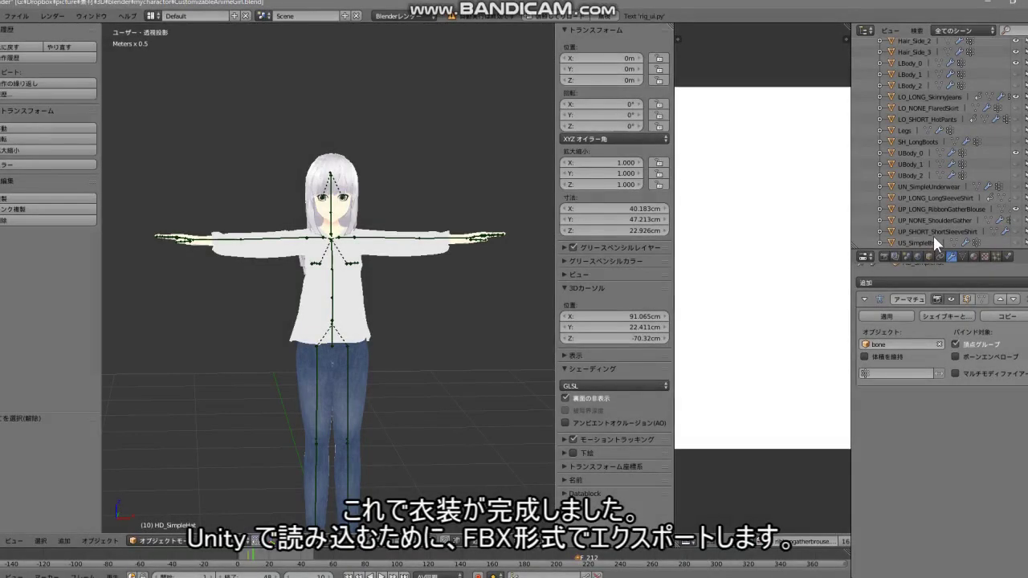
- Select UP_LONG_RibbonGatherBlouse together with the bone armature and start an FBX export
click(938, 209)
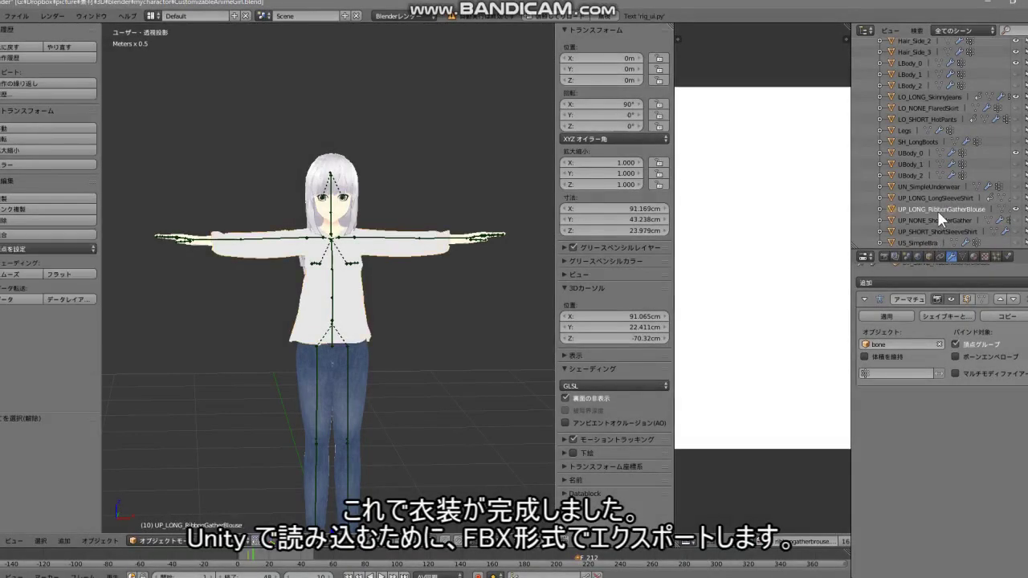
scroll(923, 222, up, 8)
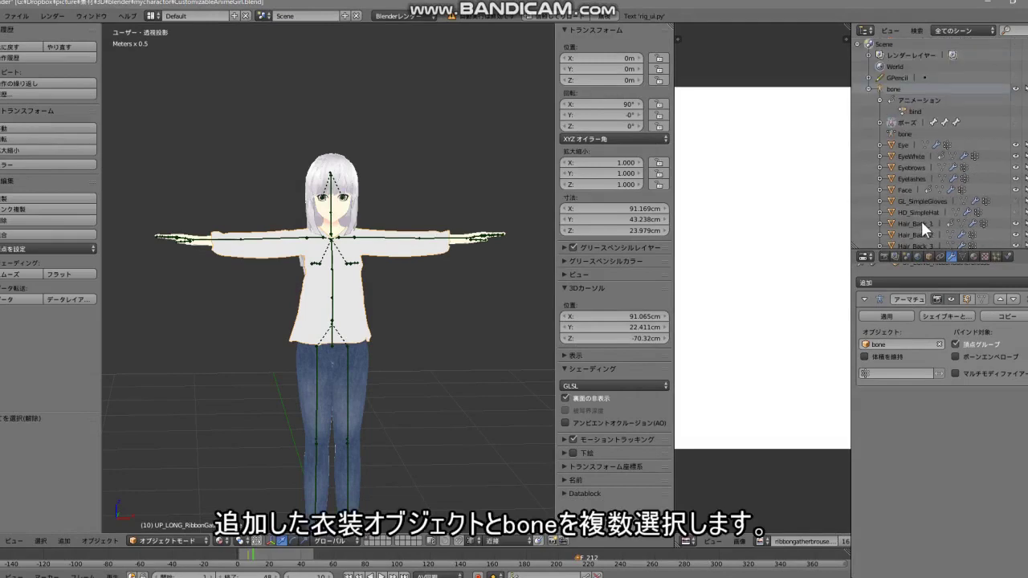
ctrl+click(900, 90)
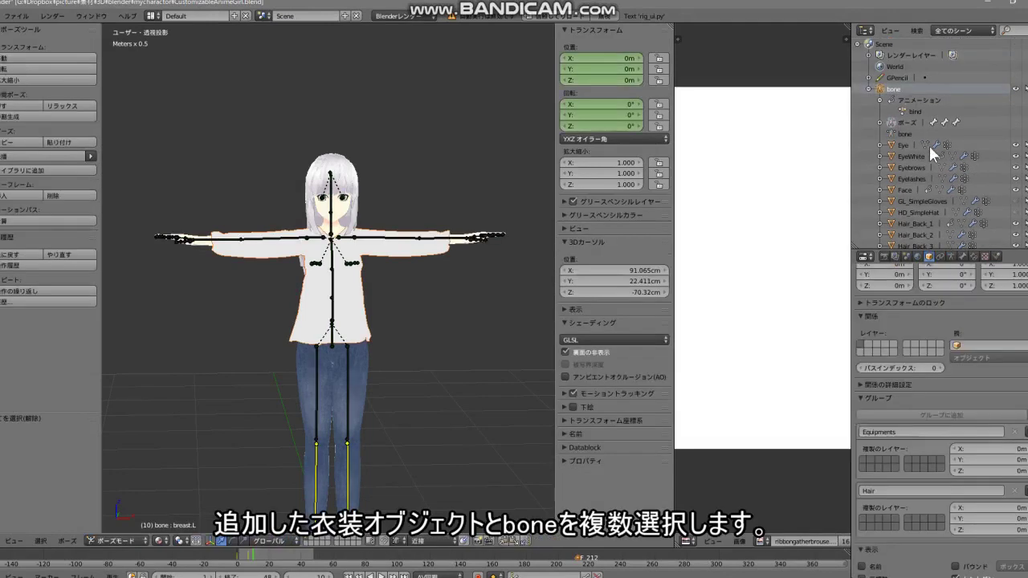
click(17, 16)
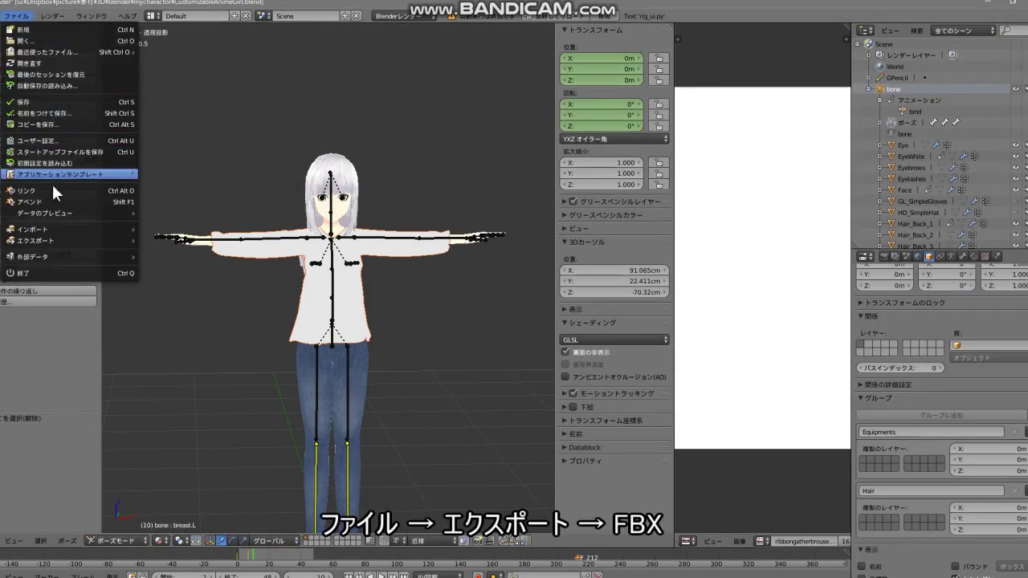
mouse_move(48, 238)
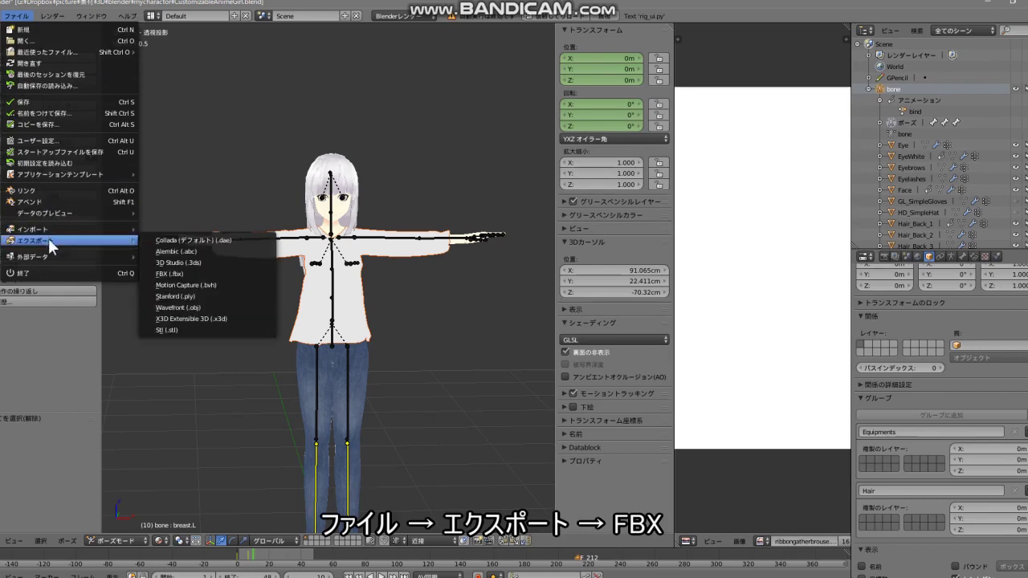
click(171, 273)
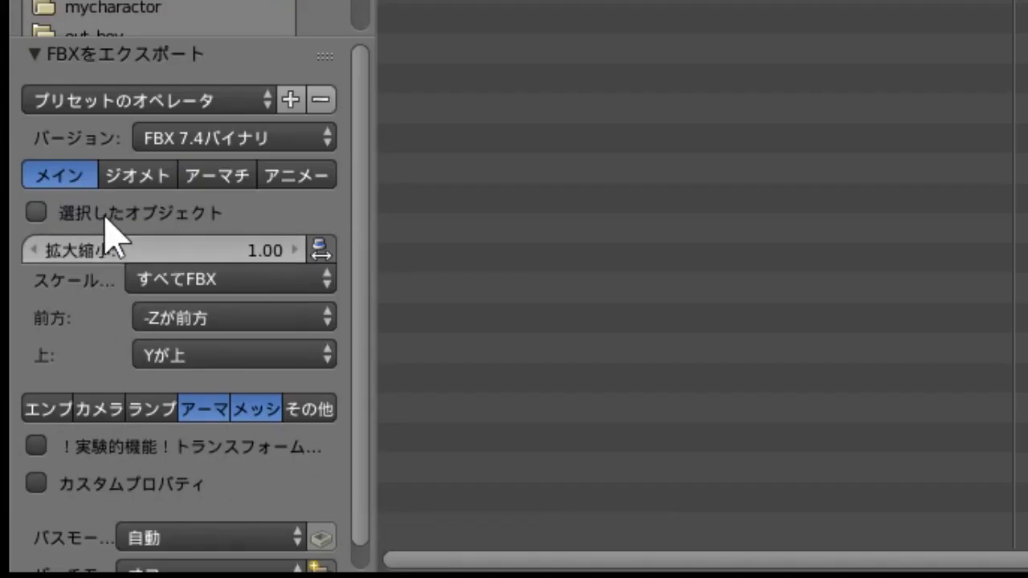
- Restrict the FBX export to selected objects and review the armature and geometry export options
click(106, 217)
scroll(64, 326, down, 1)
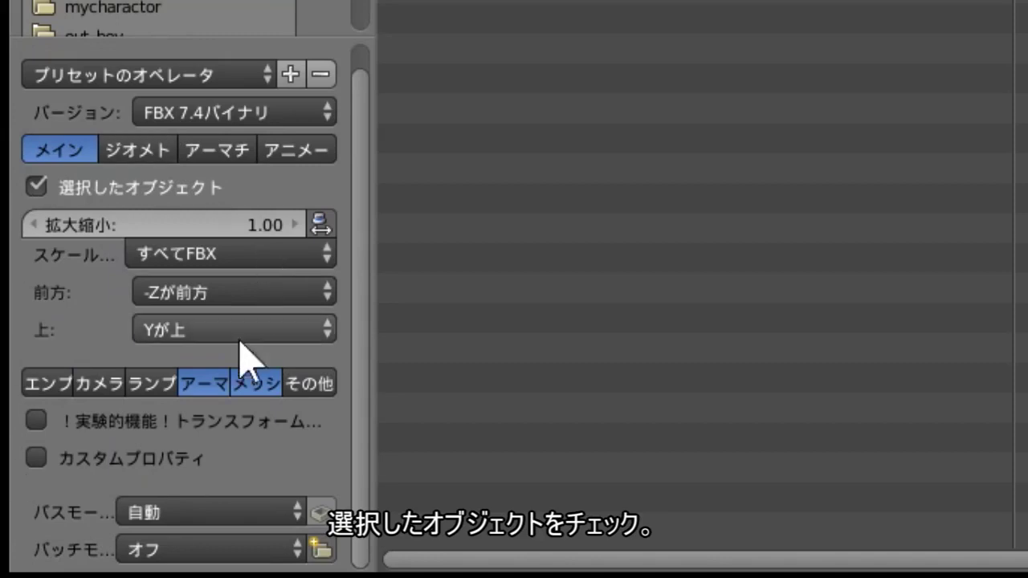
scroll(42, 282, up, 1)
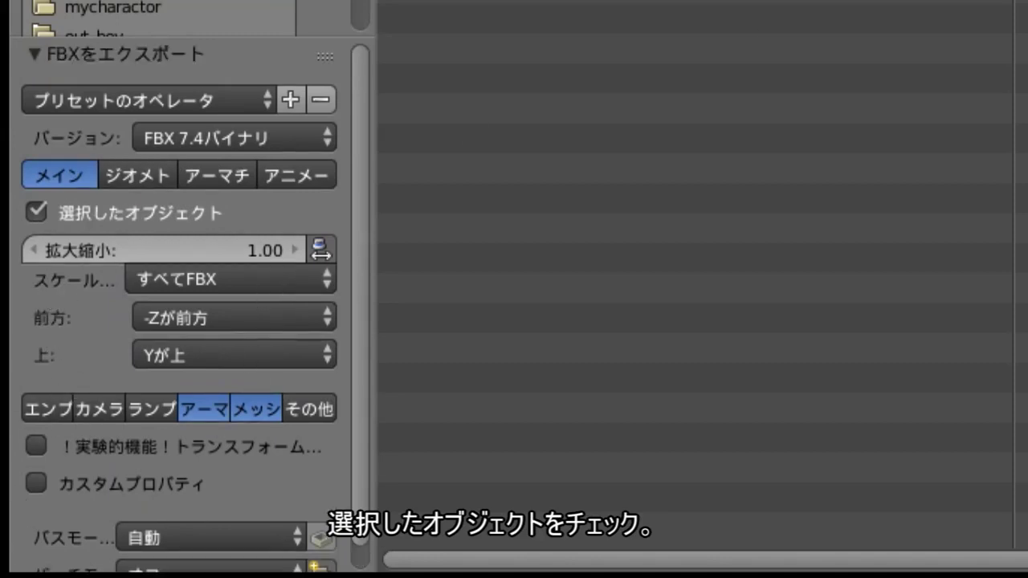
click(296, 175)
click(213, 176)
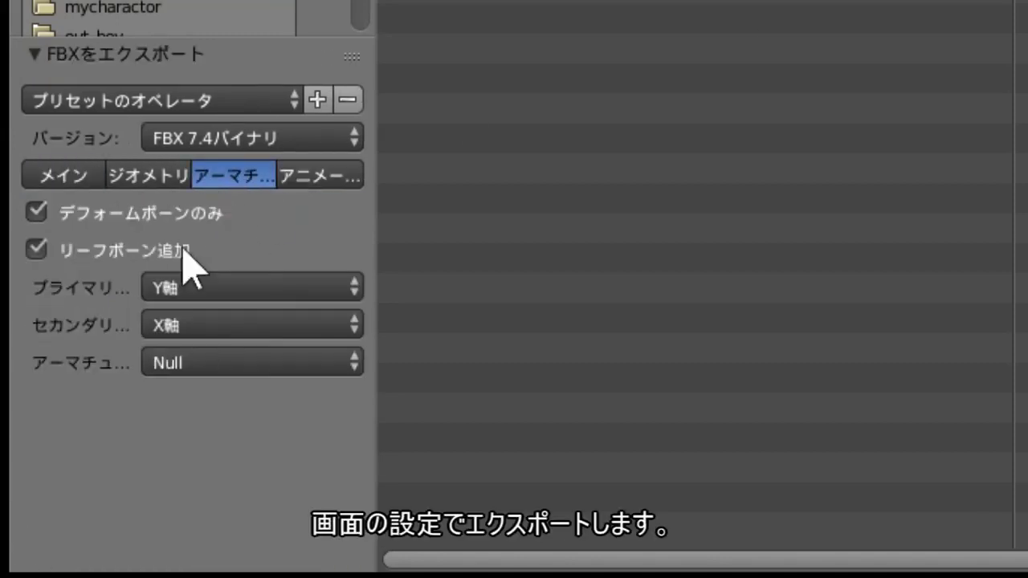
click(148, 180)
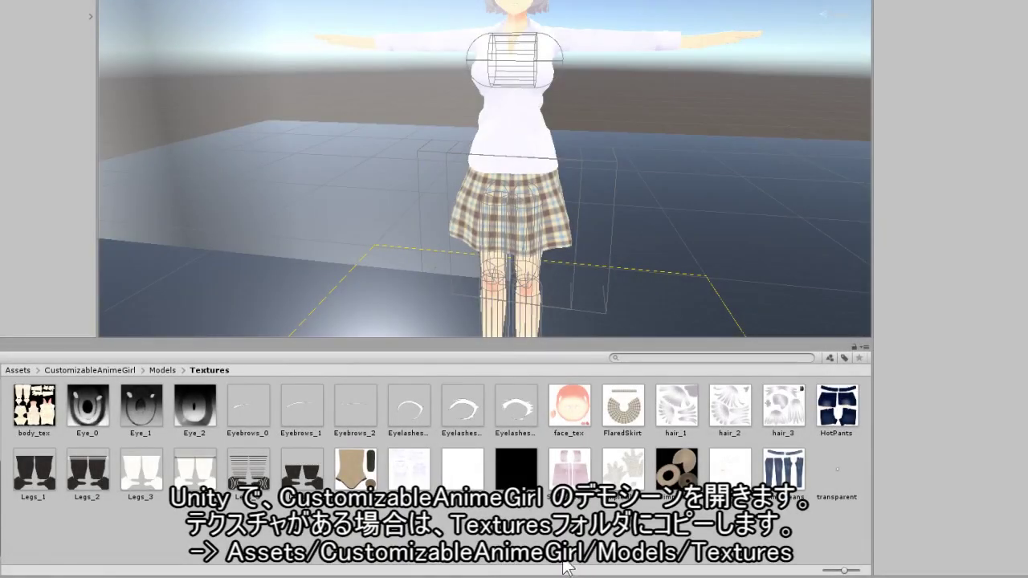
- Switch to Unity, select the ribbongatherbrouse texture, and duplicate the LongSleeveShirt material in the CustomizableAnimeGirl Models/Materials folder
click(475, 511)
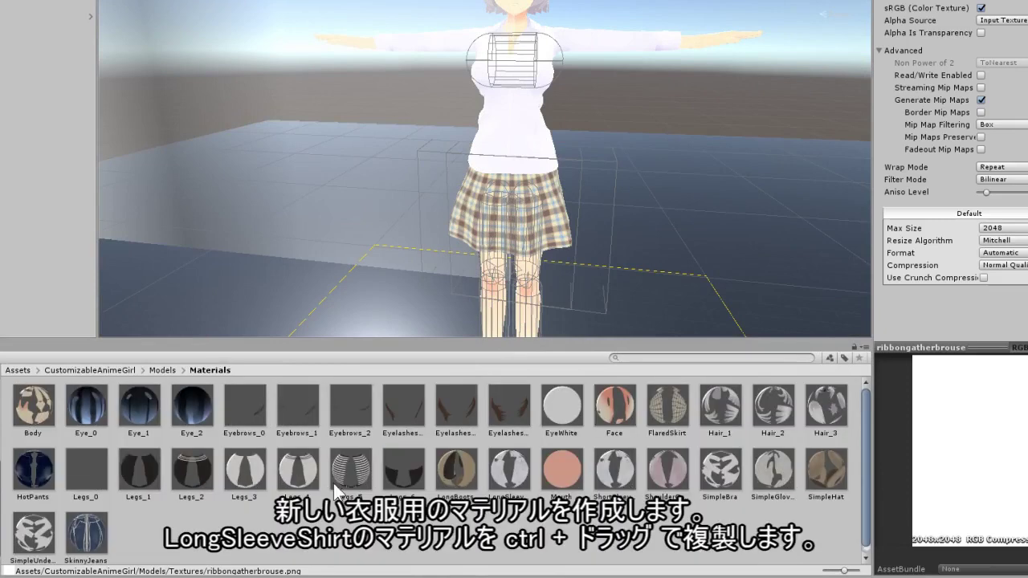
click(518, 482)
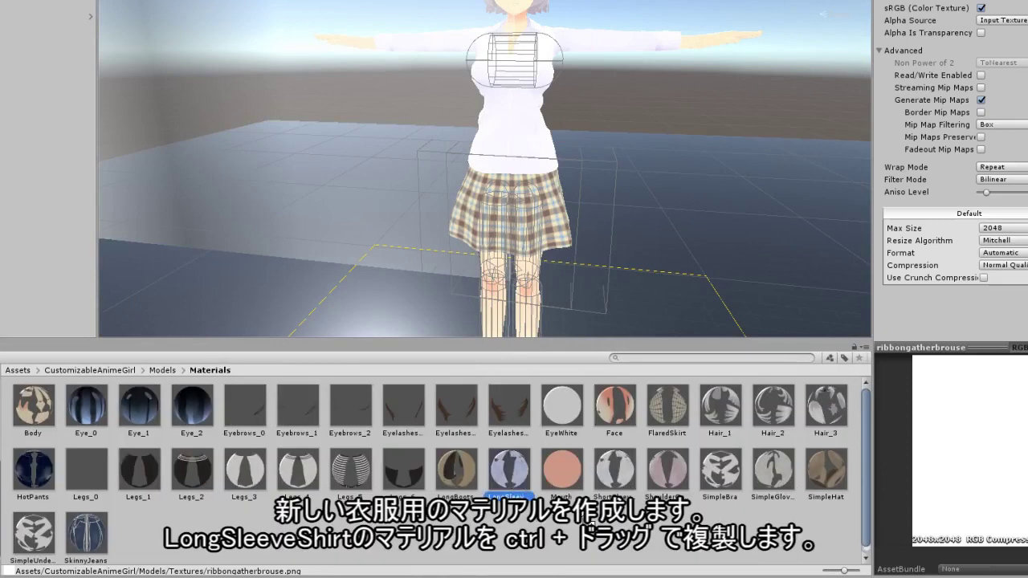
ctrl+drag(518, 481, 576, 523)
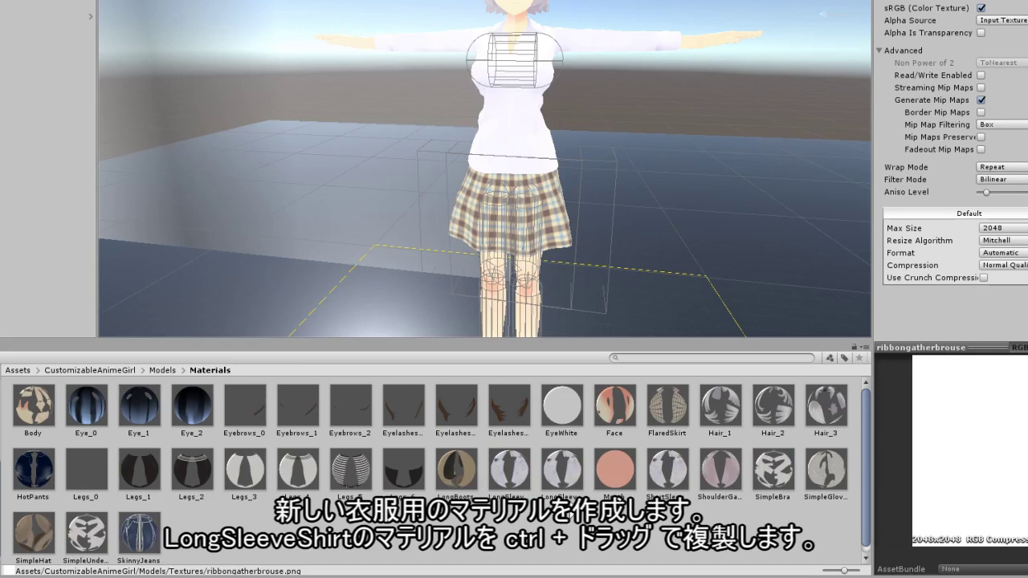
- Rename the duplicated material RibbonGatherBlouse and assign the ribbongatherbrouse texture to its Diffuse slot
click(549, 488)
key(F2)
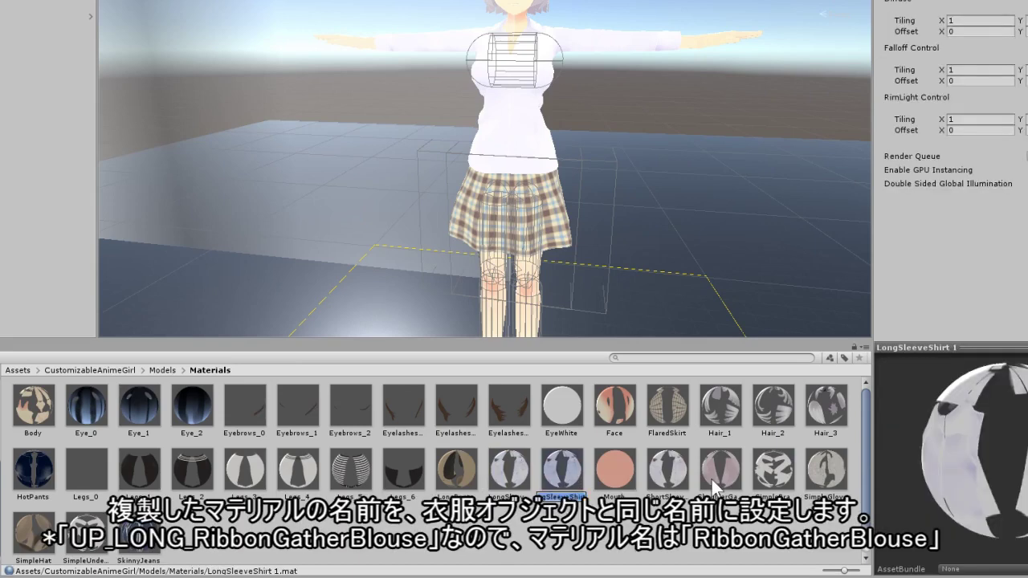
text(Ribbon)
text(GatherBlouse)
key(Return)
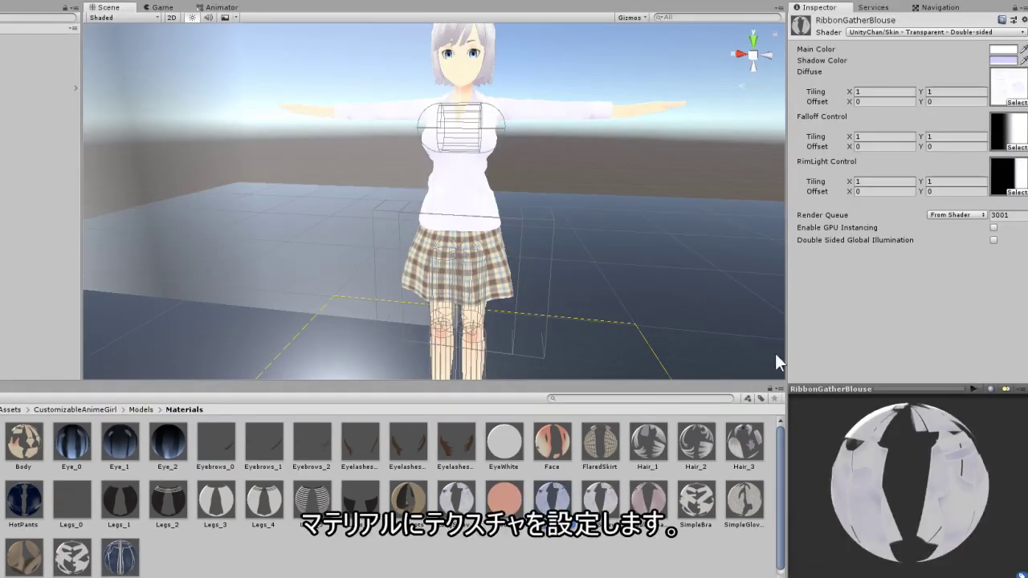
click(1015, 103)
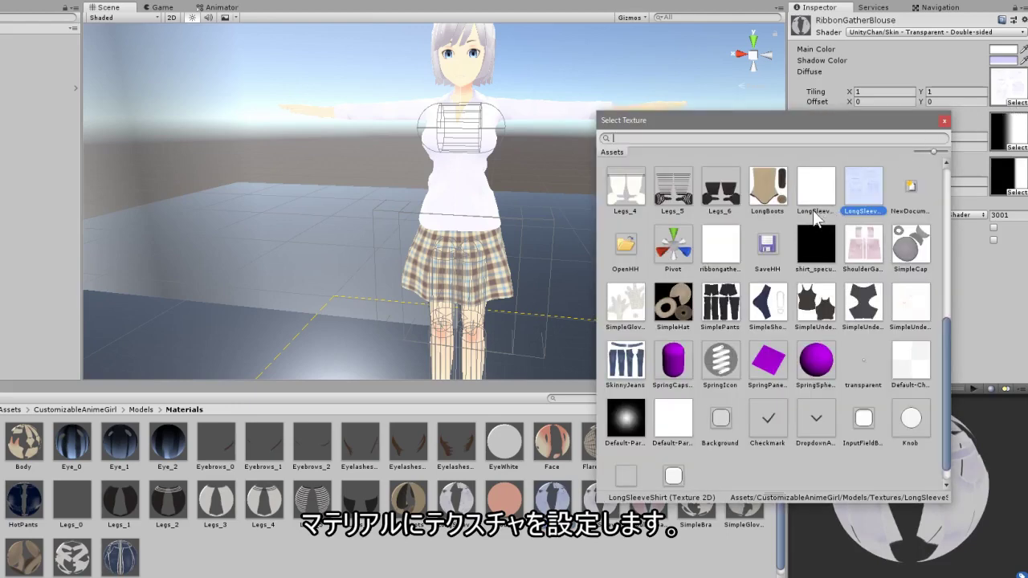
double_click(722, 247)
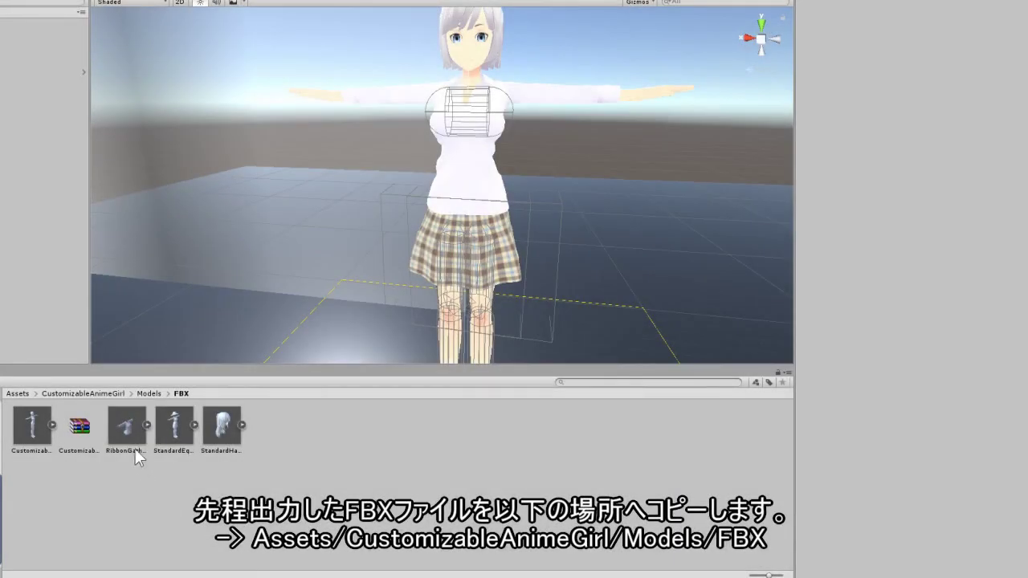
- Set the RibbonGatherBlouse FBX rig to Humanoid with its avatar definition copied from CustomizableAnimeGirlAvatar
click(129, 436)
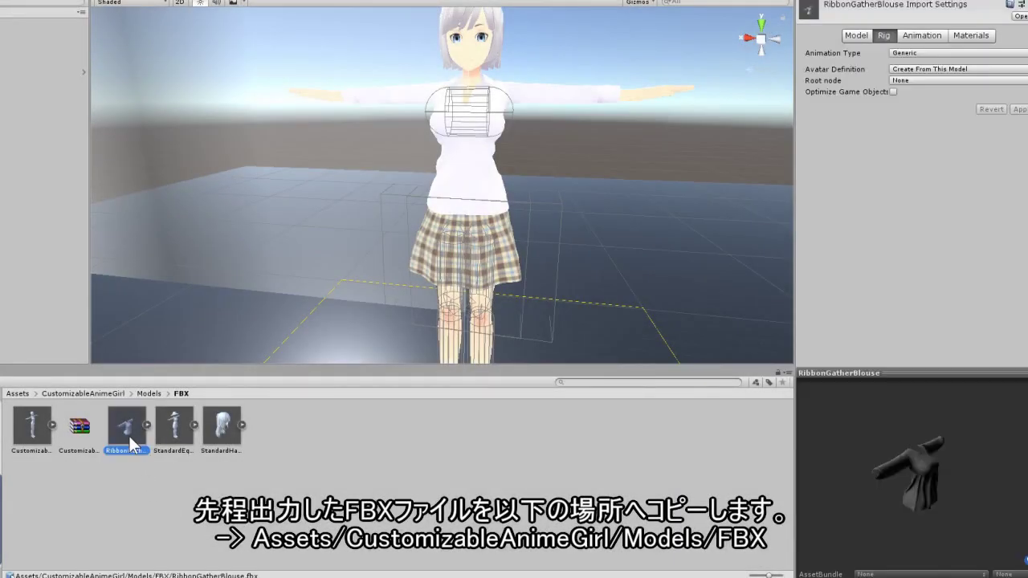
click(915, 50)
click(928, 108)
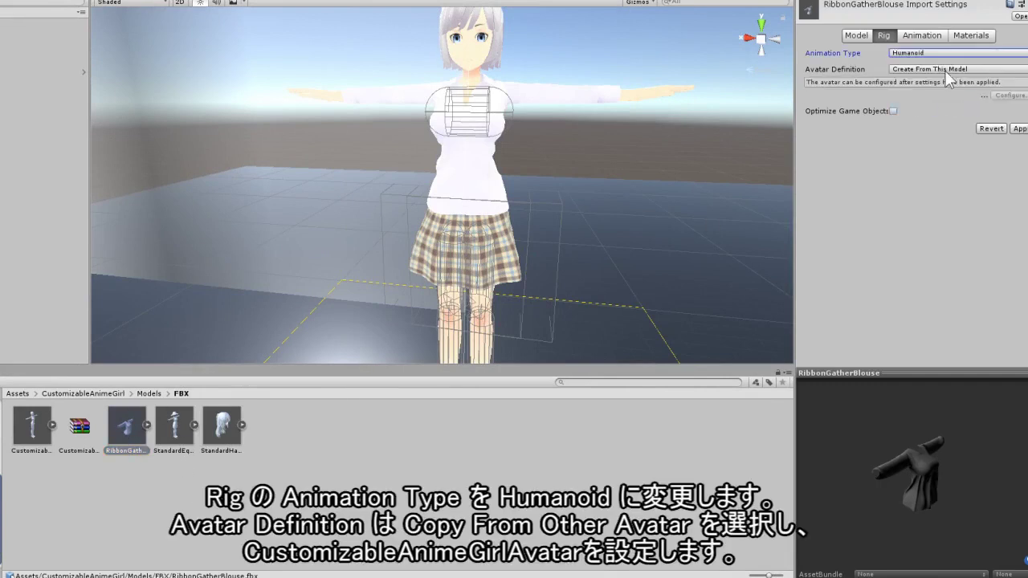
click(945, 70)
click(939, 93)
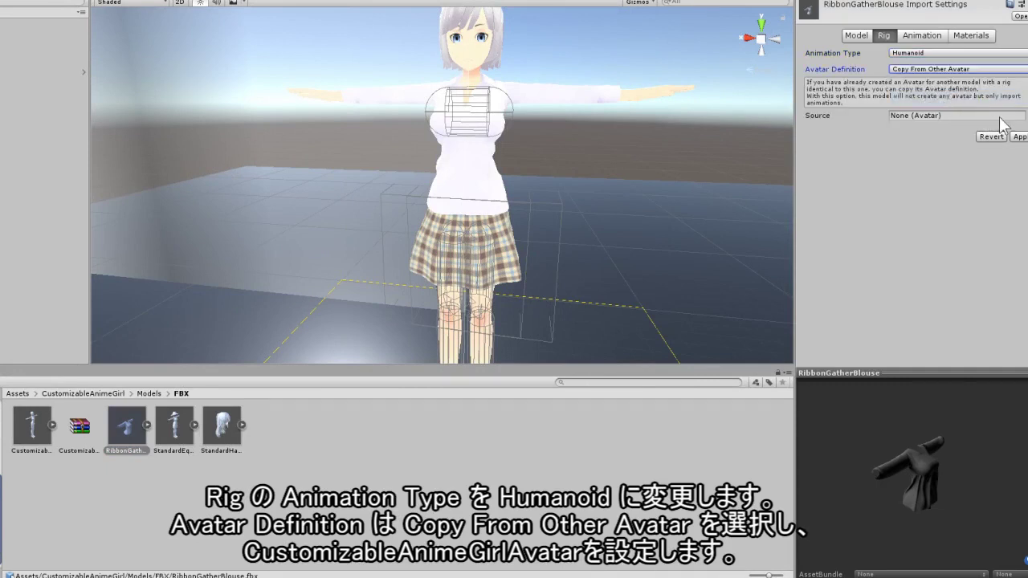
click(1017, 116)
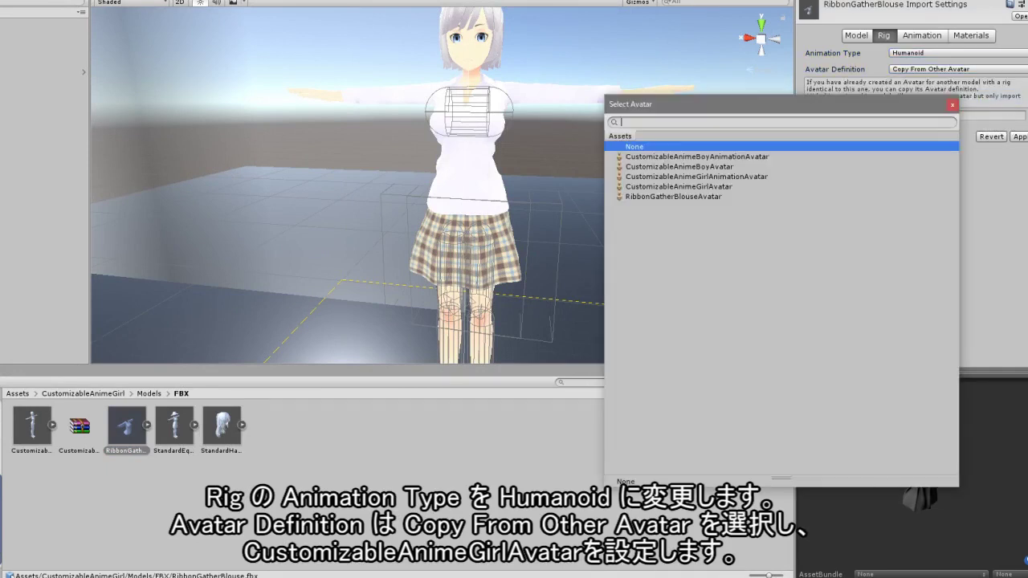
double_click(690, 187)
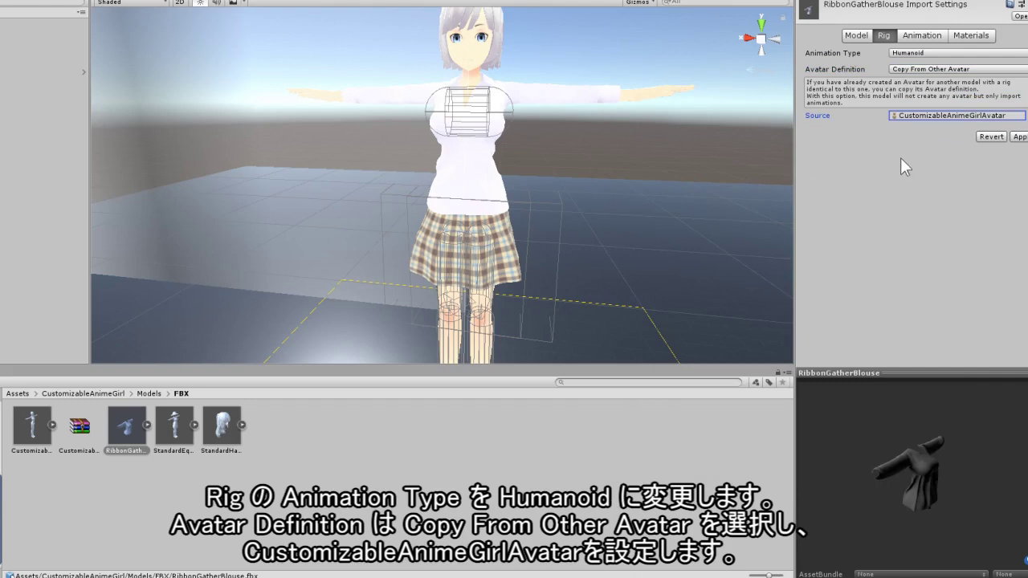
- Turn off animation and material import for the RibbonGatherBlouse FBX and apply the import settings
click(923, 36)
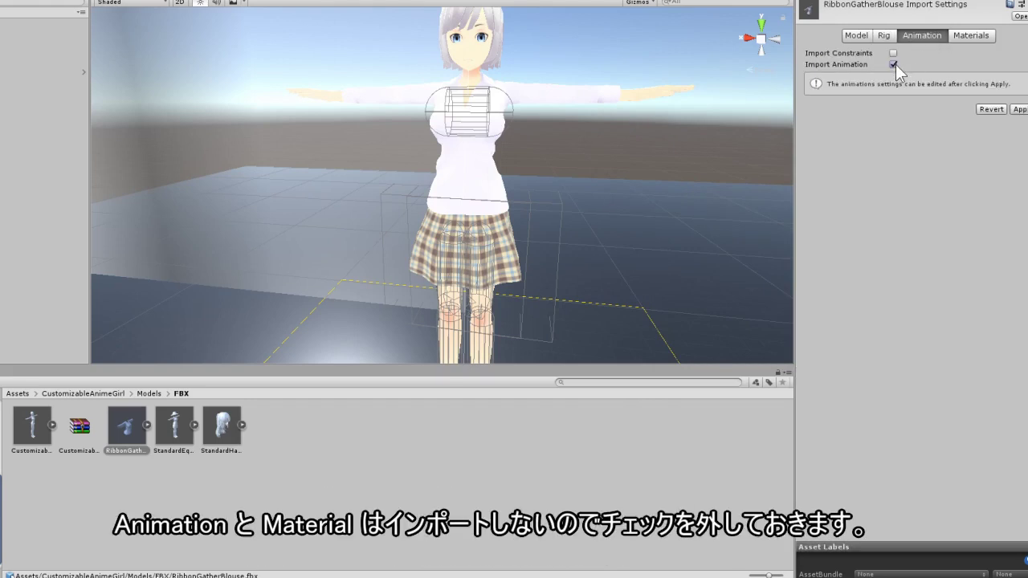
click(894, 65)
click(967, 36)
click(892, 54)
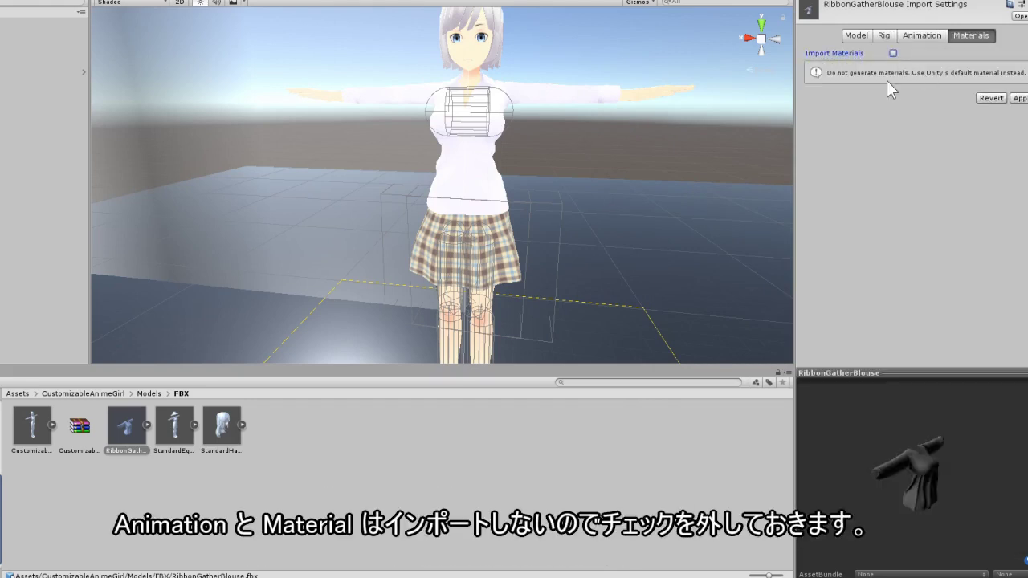
click(888, 36)
click(851, 35)
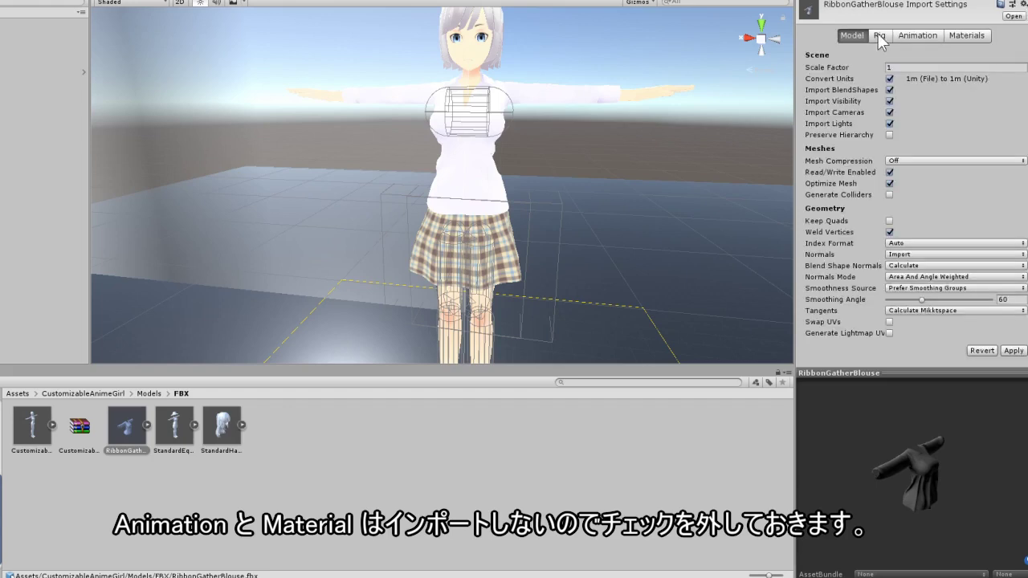
click(880, 34)
click(1016, 136)
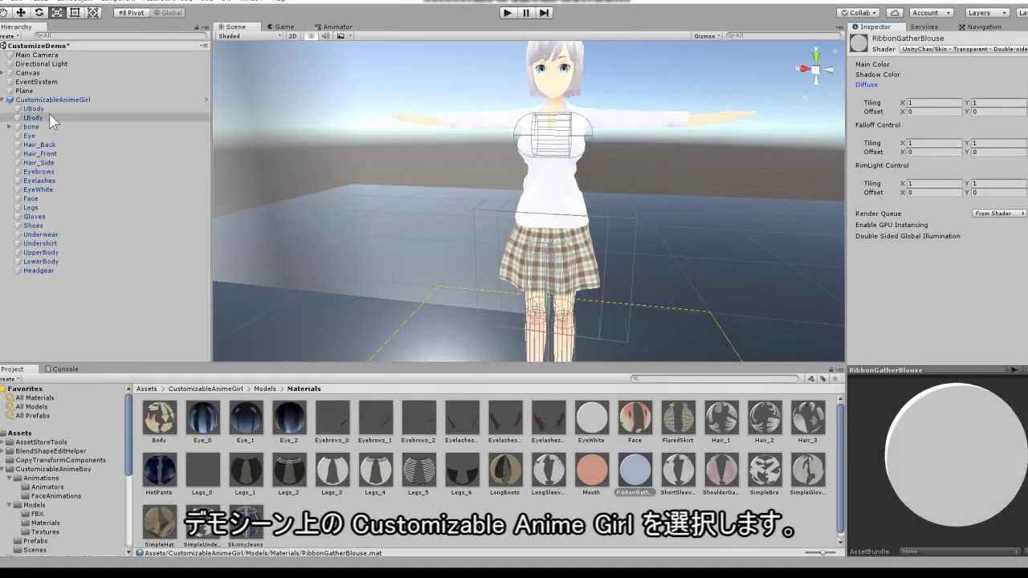
- Expand CustomizableAnimeGirl's FBX_LIST in the Customize Manager to size 3 and set Element 2 to RibbonGatherBlouse.fbx
click(52, 100)
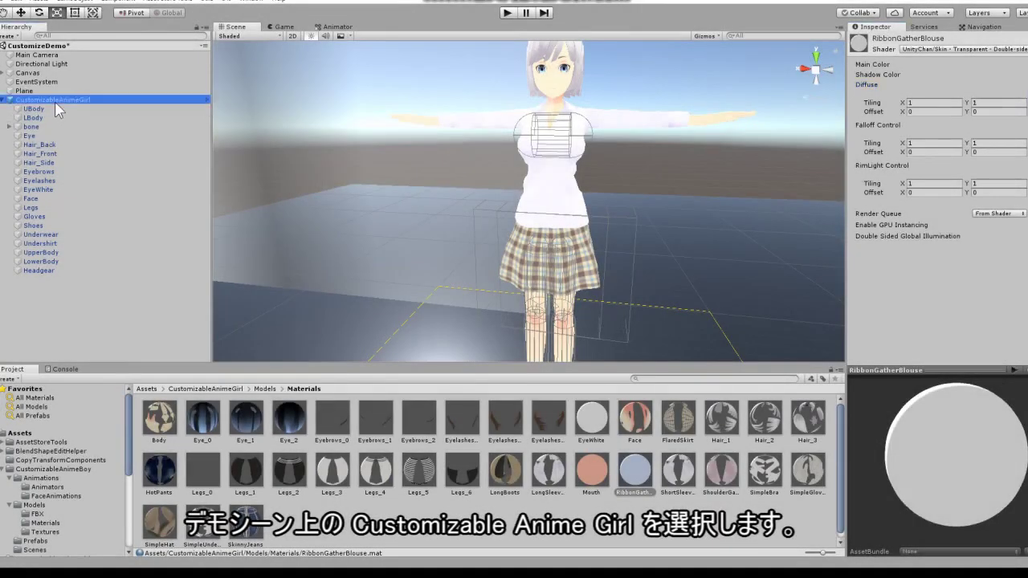
scroll(904, 310, down, 20)
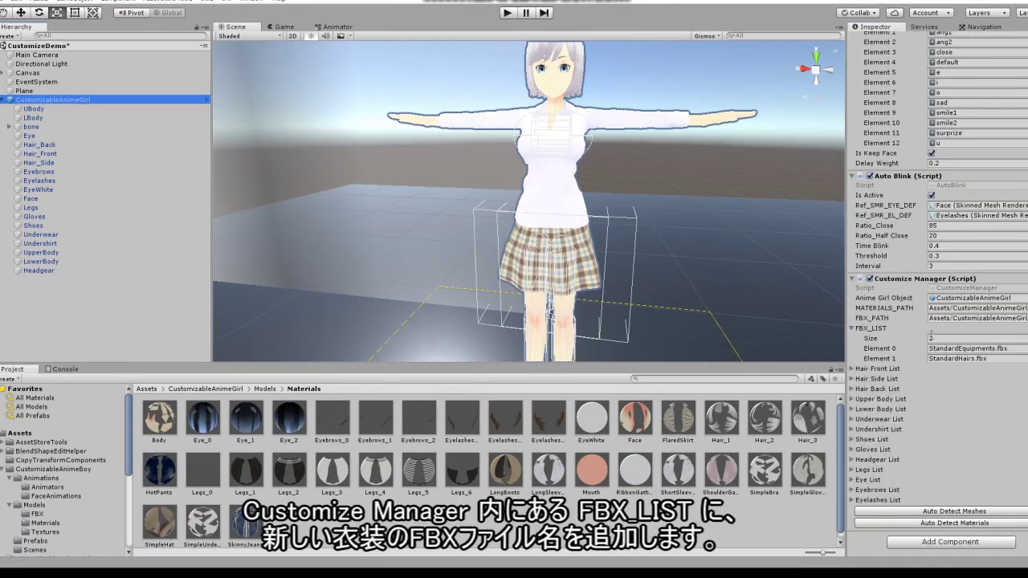
click(960, 339)
text(3)
key(Return)
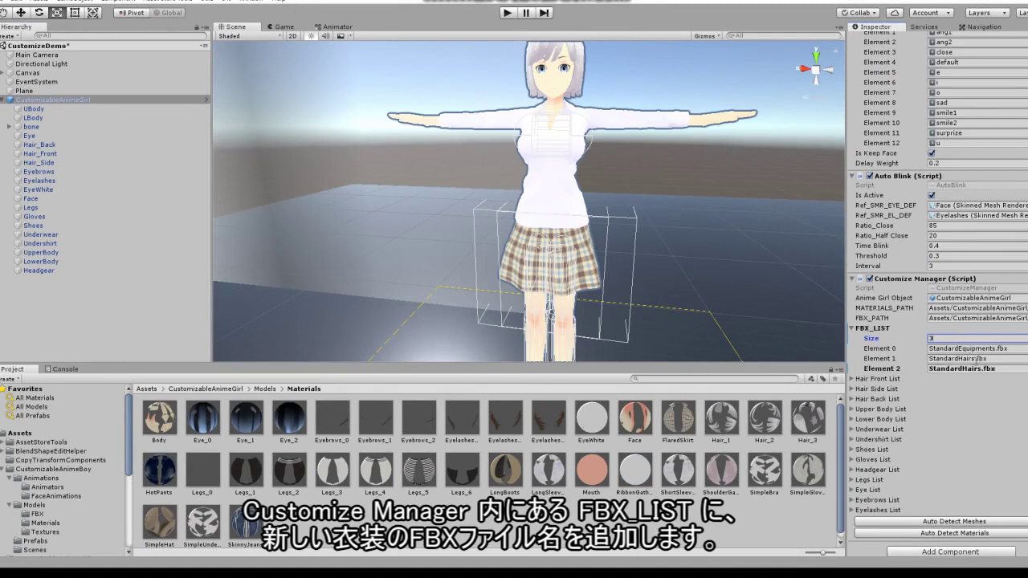
click(974, 368)
text(RibbonGatherBlouse)
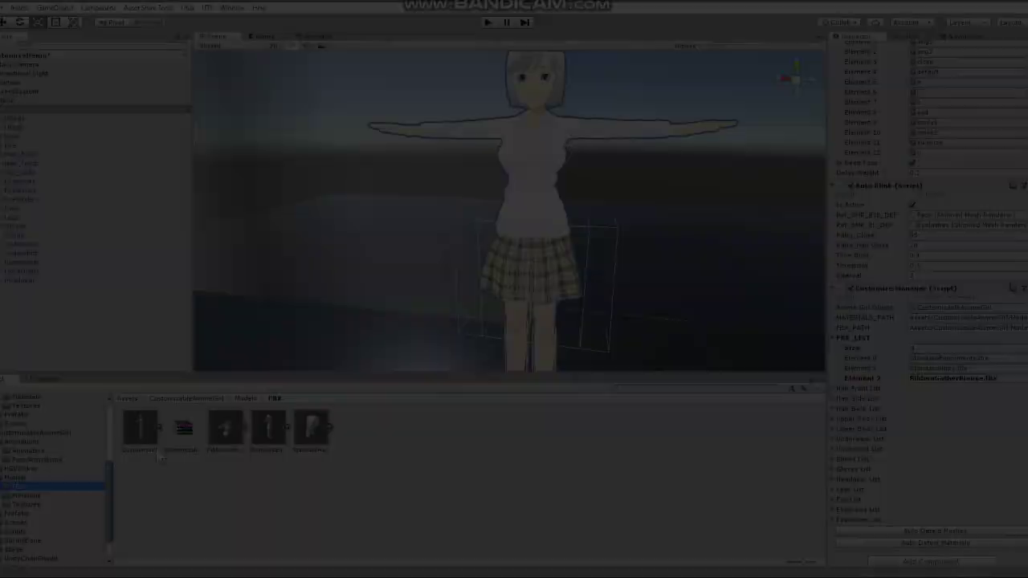
- Run Auto Detect Meshes in the Customize Manager and check the Upper Body List for the RibbonGatherBlouse entry
scroll(974, 400, down, 1)
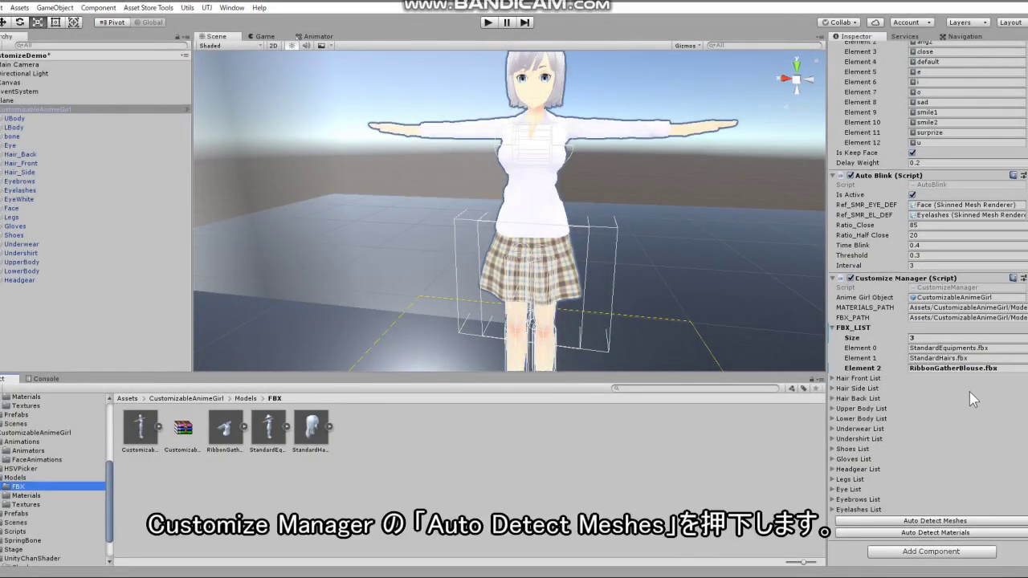
click(946, 521)
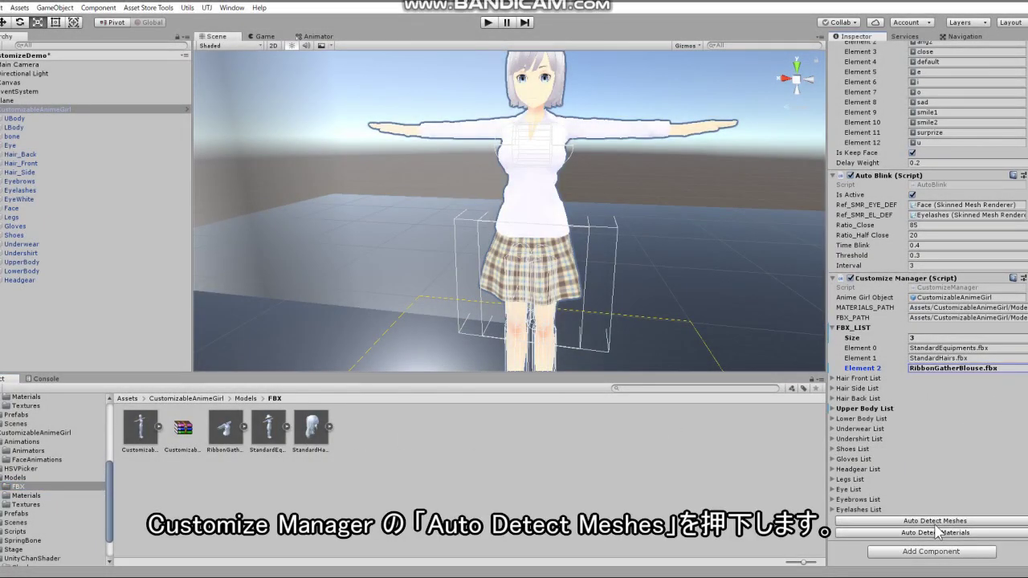
click(840, 410)
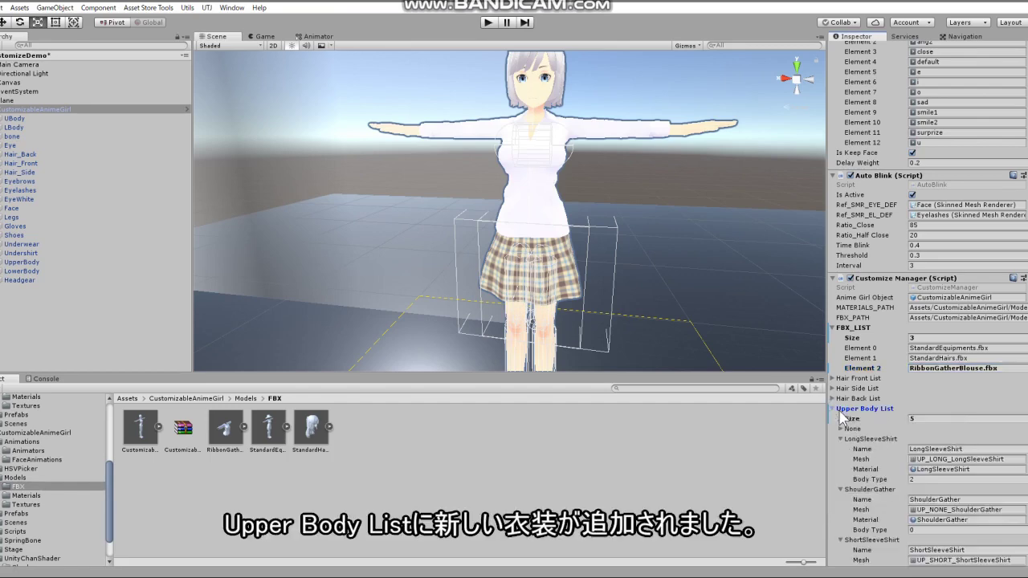
scroll(875, 399, down, 5)
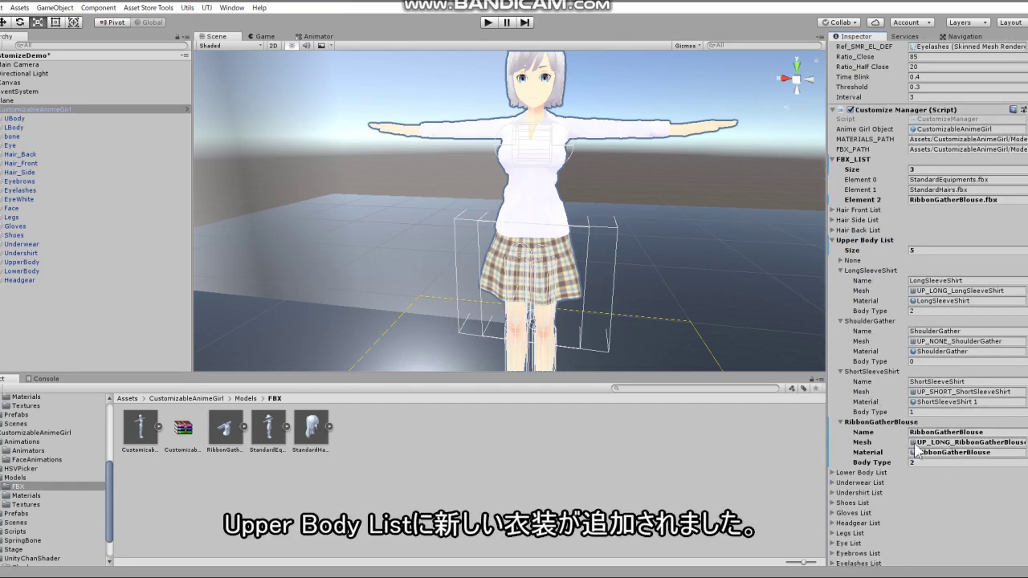
- Apply all of CustomizableAnimeGirl's scene overrides to its prefab
scroll(895, 450, up, 15)
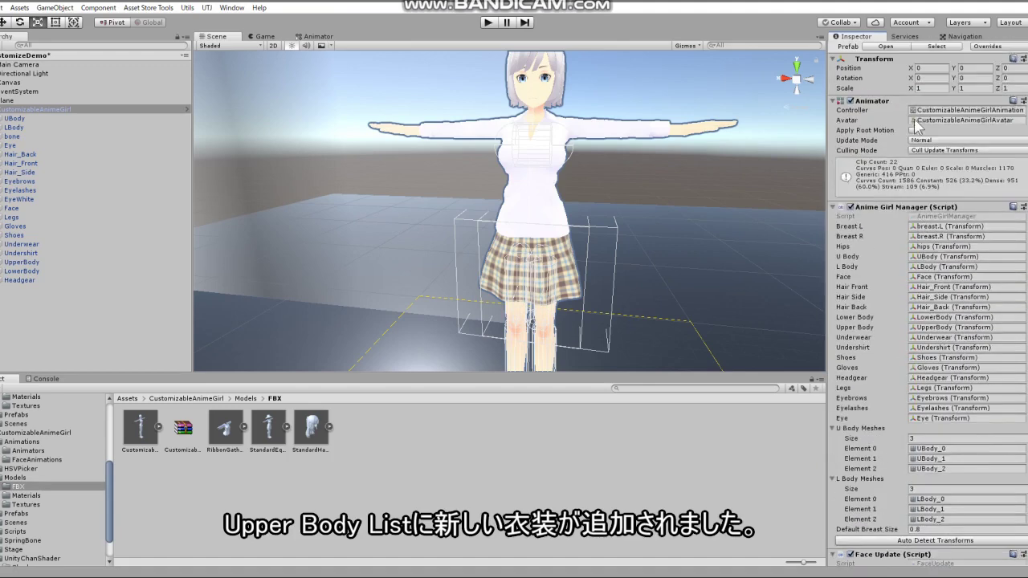
click(1002, 71)
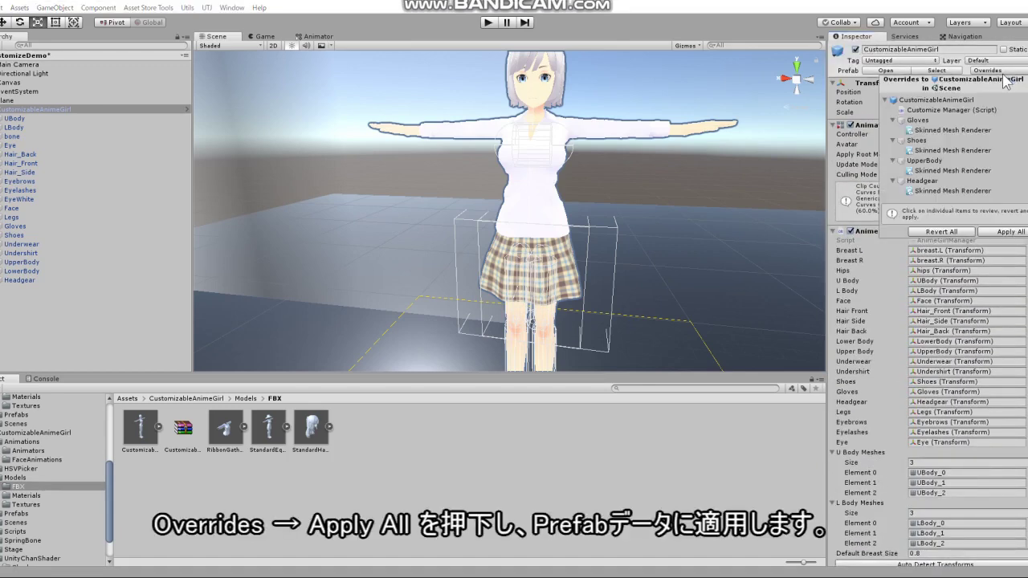
click(1003, 232)
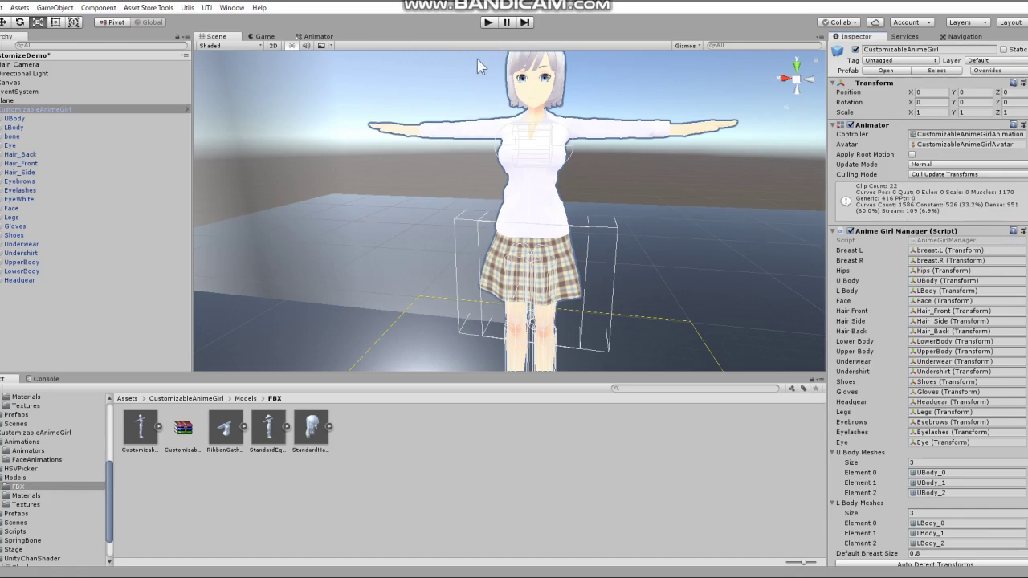
- Play the demo scene and cycle the character's Upper body equipment to option 4 to check the new blouse
click(487, 23)
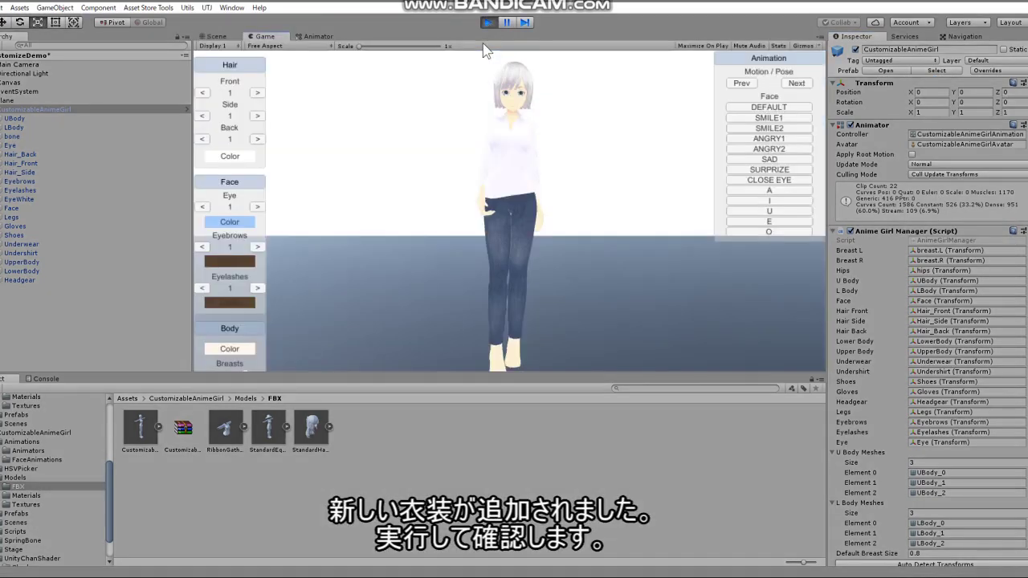
scroll(238, 210, down, 3)
scroll(235, 211, down, 5)
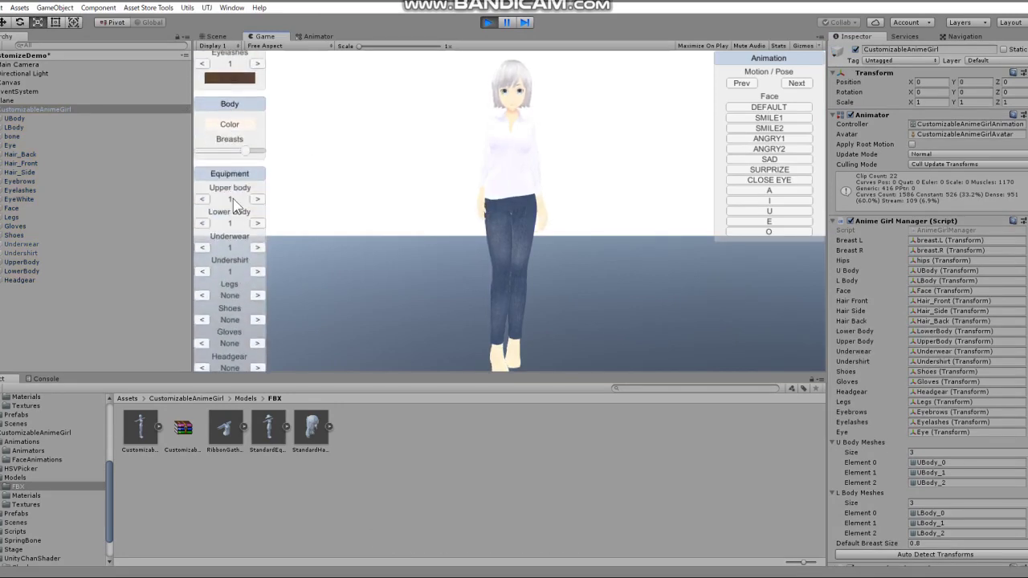
click(258, 188)
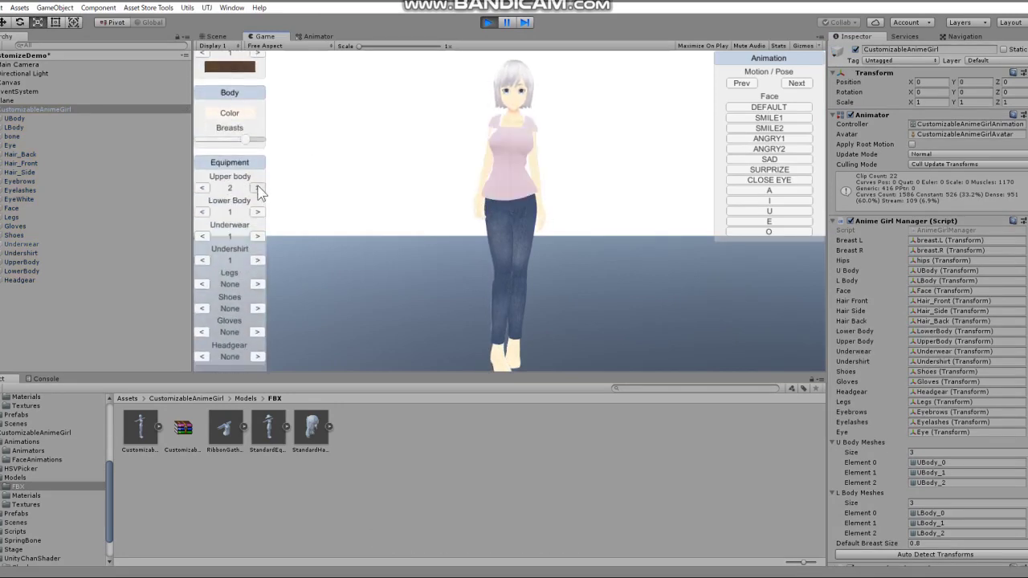
click(258, 188)
click(257, 187)
click(203, 188)
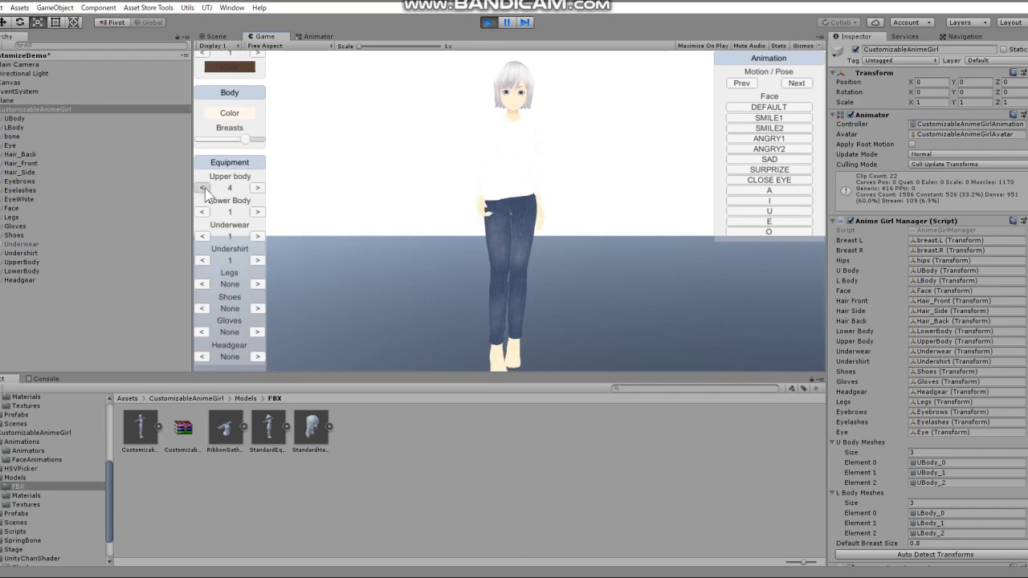
- Select the RibbonGatherBlouse material in the Models/Materials folder and change its Main Color to a dusty pink
drag(372, 206, 288, 241)
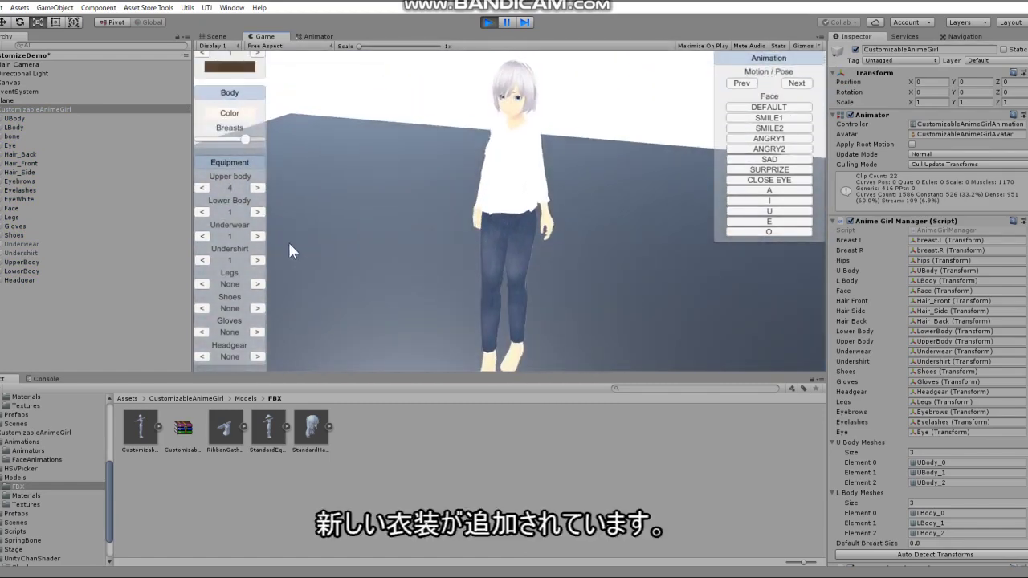
click(46, 496)
click(623, 486)
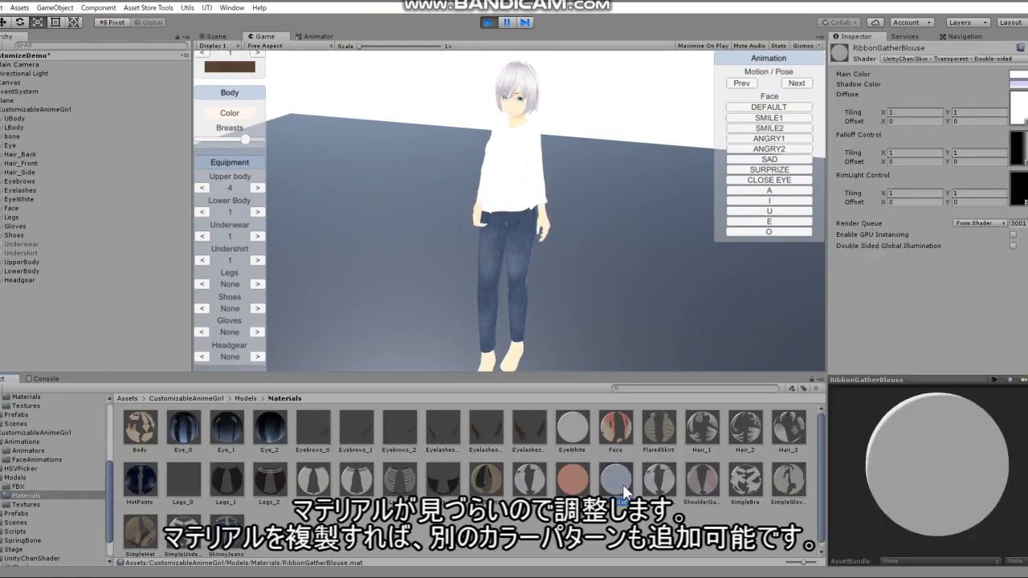
click(1016, 83)
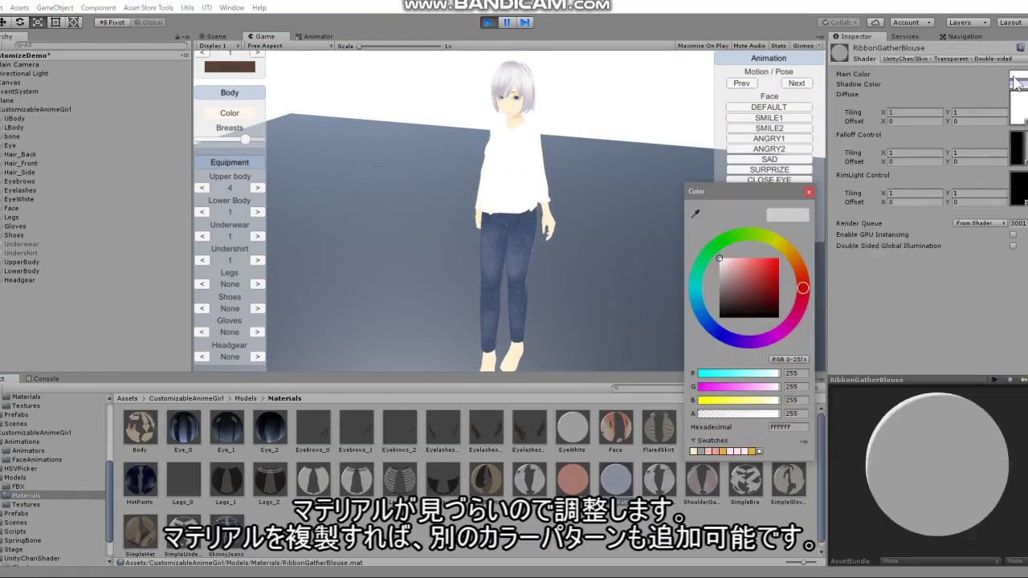
click(723, 267)
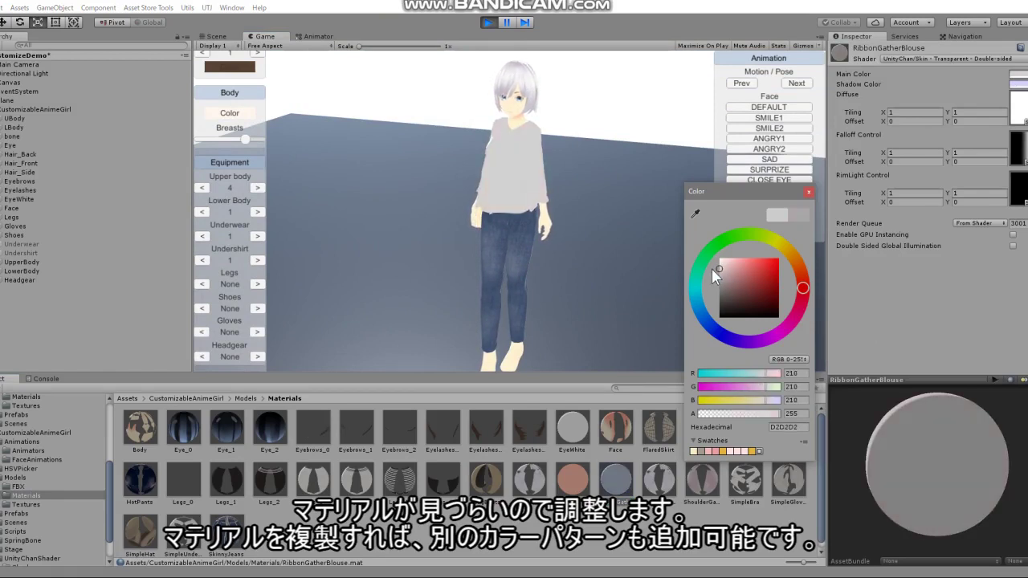
drag(712, 269, 727, 267)
- Switch the RibbonGatherBlouse material's shader to UnityChan/Clothing
click(942, 60)
click(942, 60)
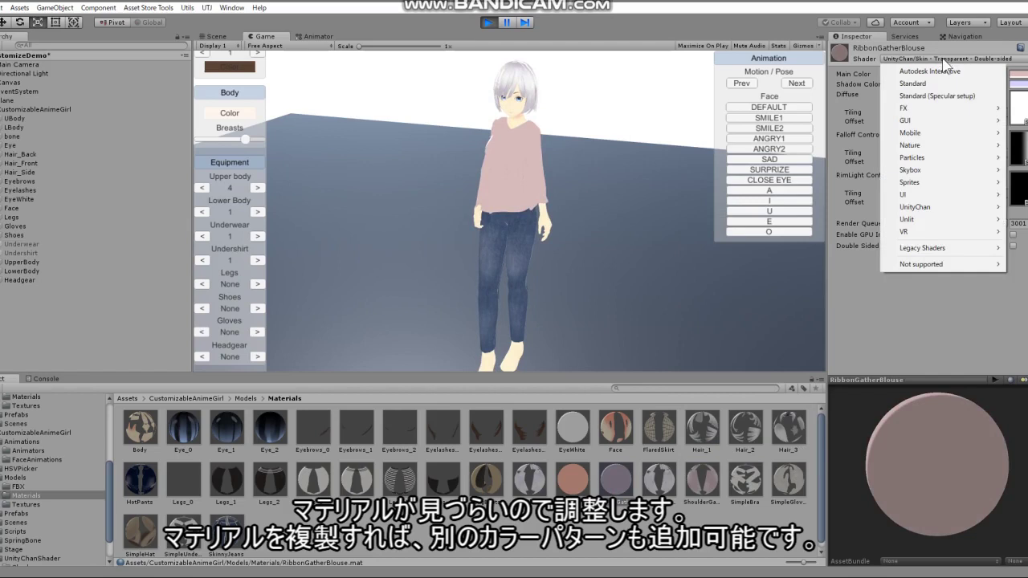
mouse_move(949, 209)
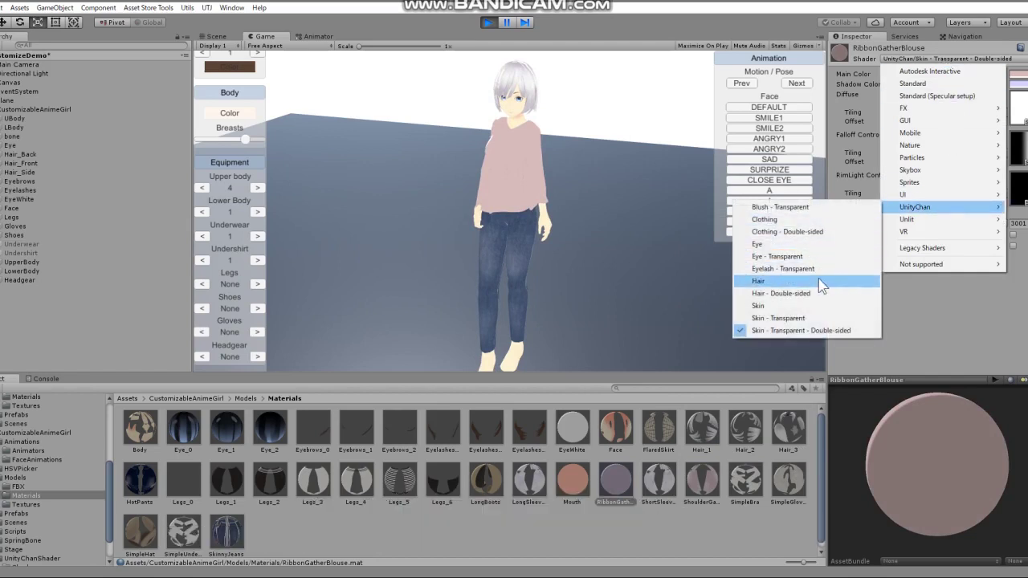
click(778, 221)
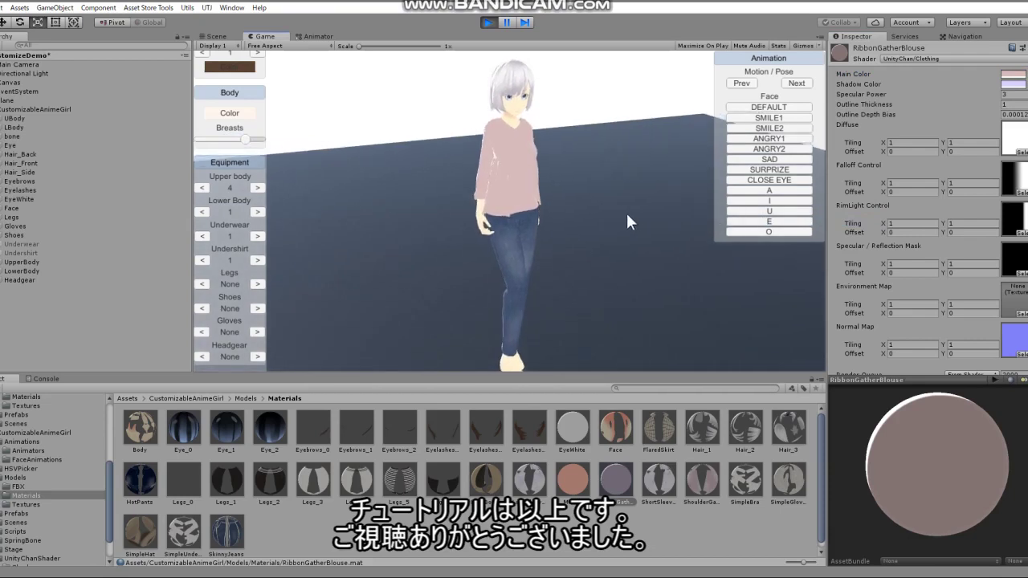
- Set the blouse material's Main Color to a very pale blue, about RGB 238, 247, 248, and inspect the blouse up close on the character
click(1014, 74)
drag(740, 267, 717, 270)
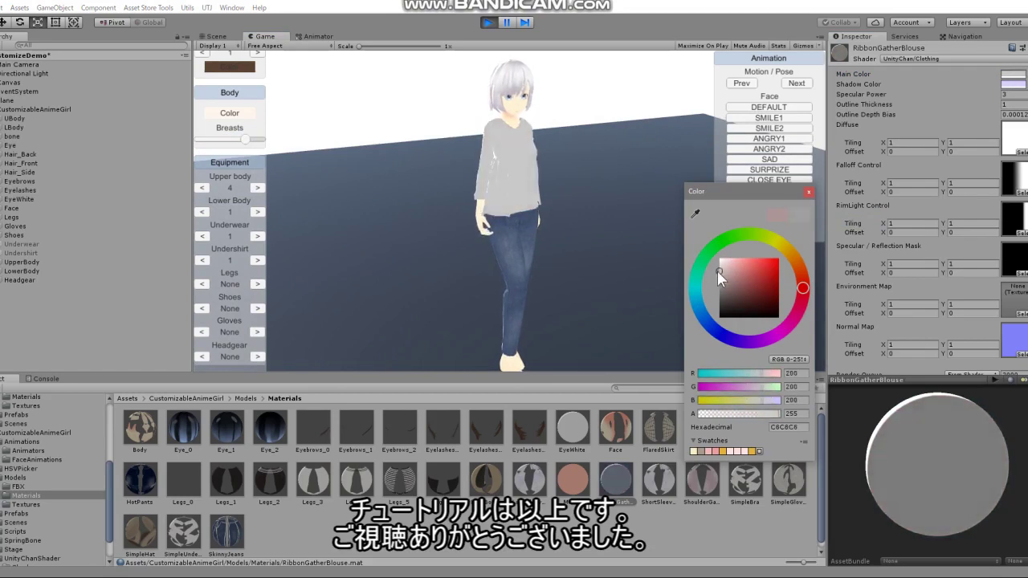
drag(712, 322, 701, 295)
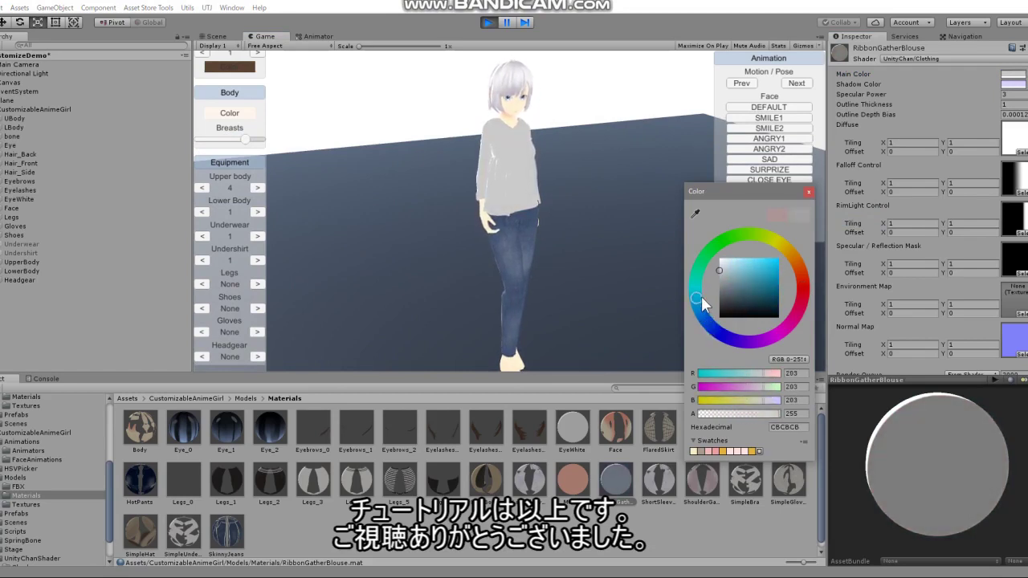
drag(727, 251, 722, 261)
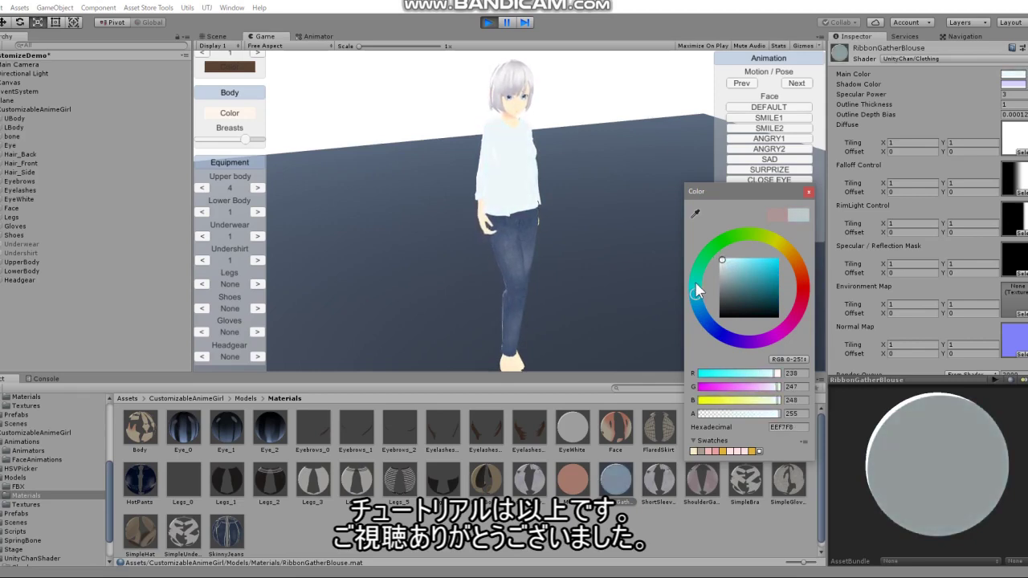
click(599, 182)
scroll(446, 185, up, 3)
scroll(444, 190, up, 2)
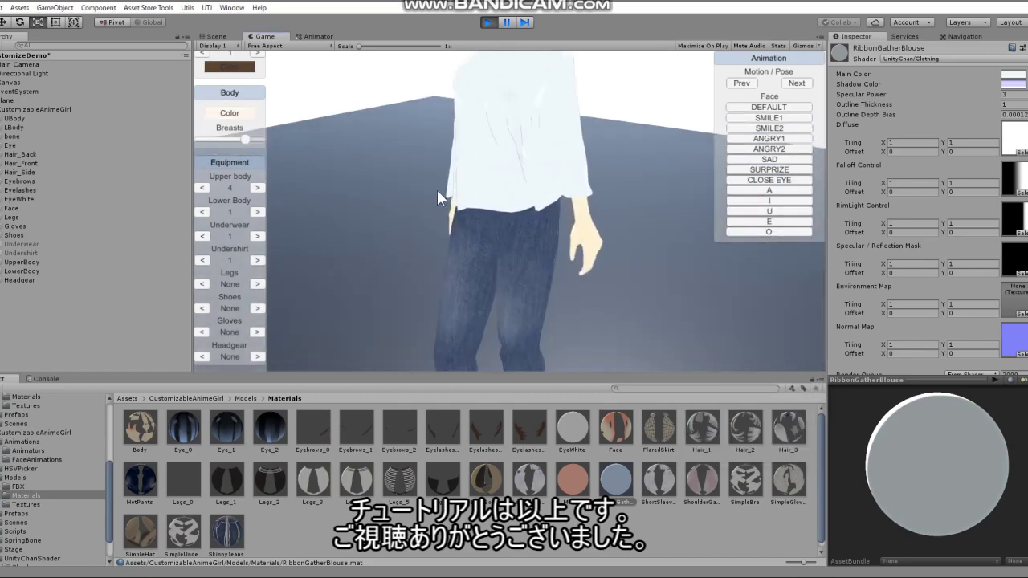
drag(474, 249, 663, 232)
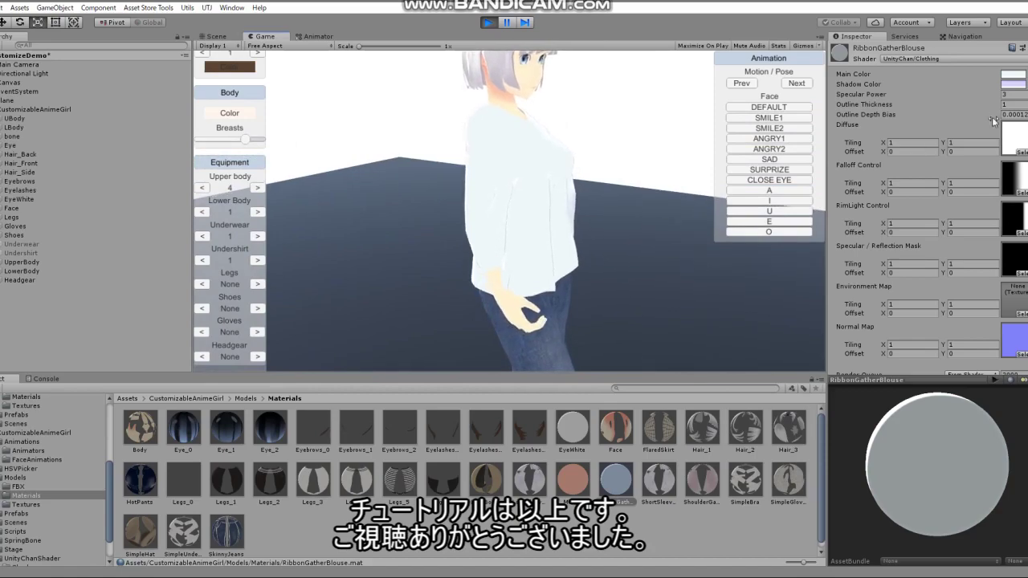